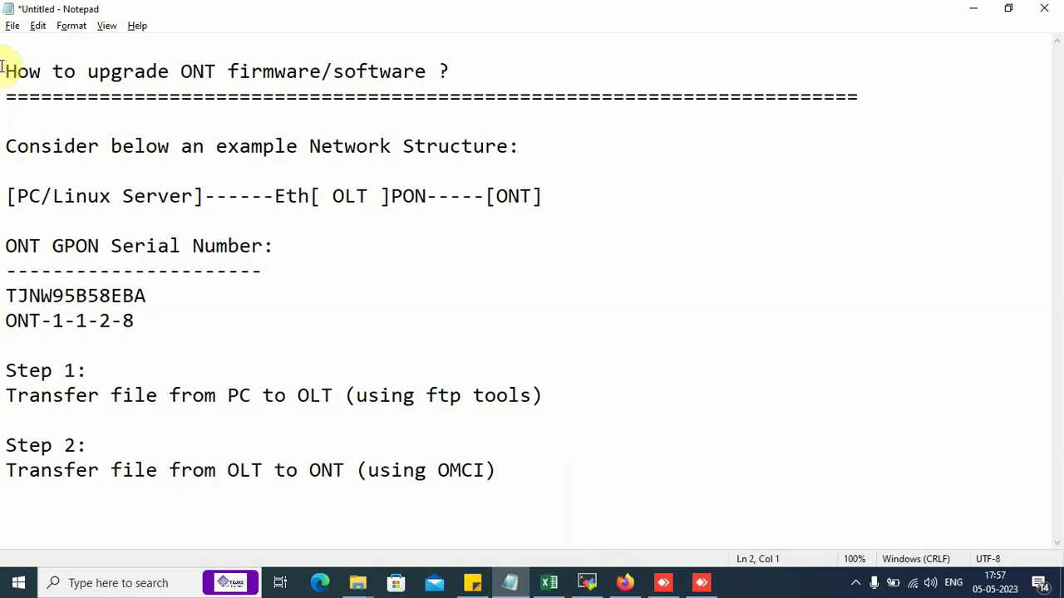
Read through the upgrade notes: heading, Consider line, Eth[OLT]-PON-[ONT] structure, serial number and ONT-1-1-2-8.
left_click_drag(4, 71, 459, 87)
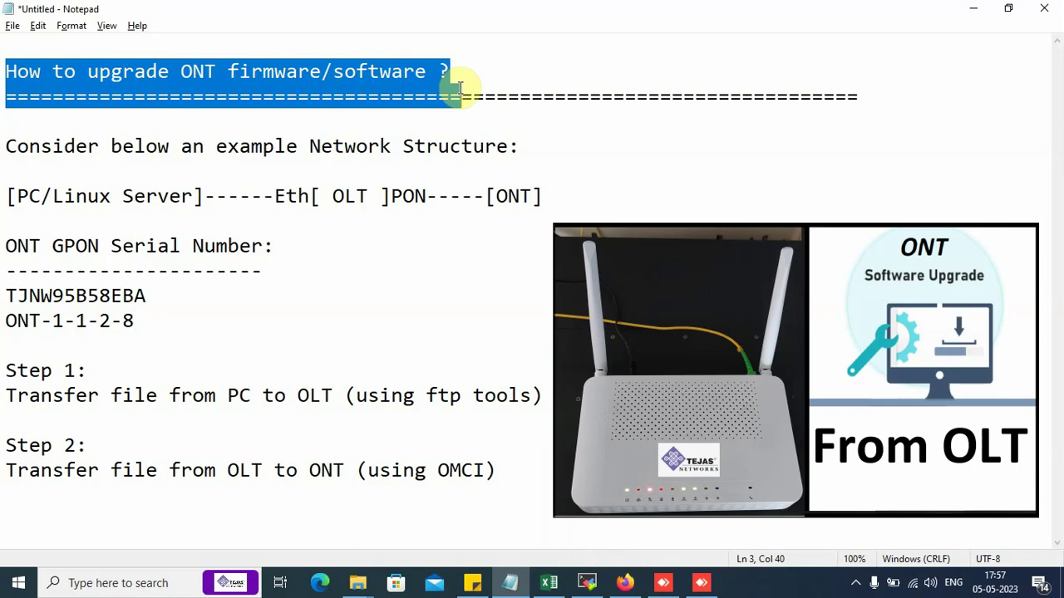
left_click(195, 147)
left_click(10, 131)
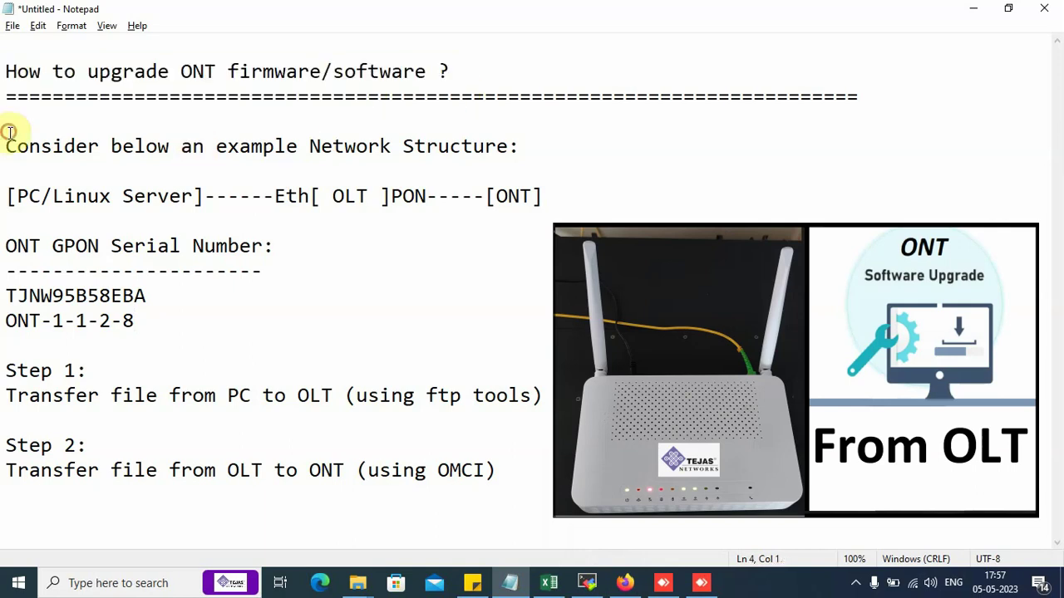
left_click_drag(10, 133, 515, 158)
left_click_drag(9, 196, 276, 204)
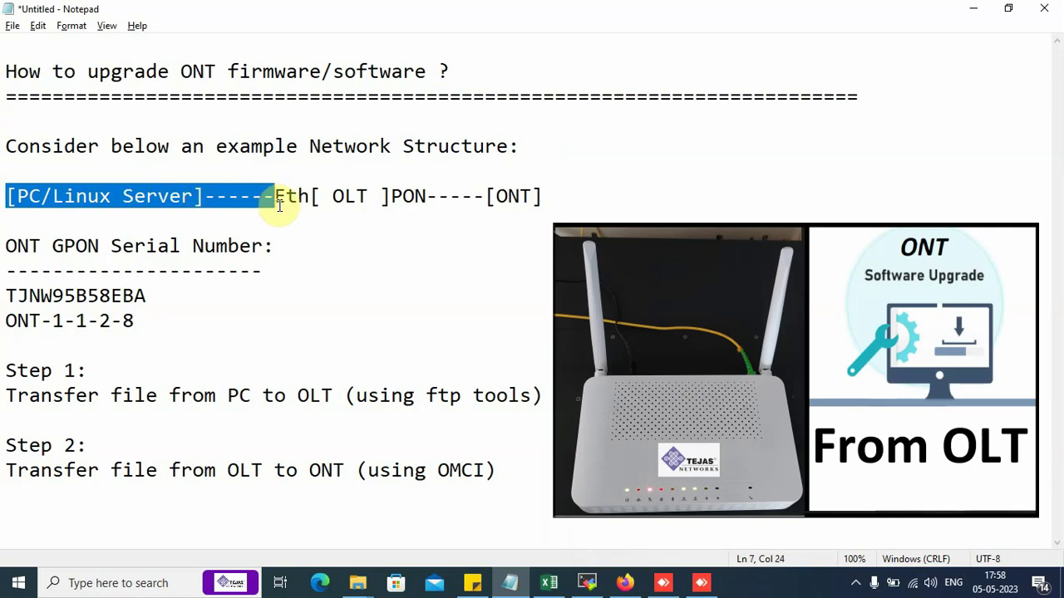
left_click_drag(280, 205, 385, 200)
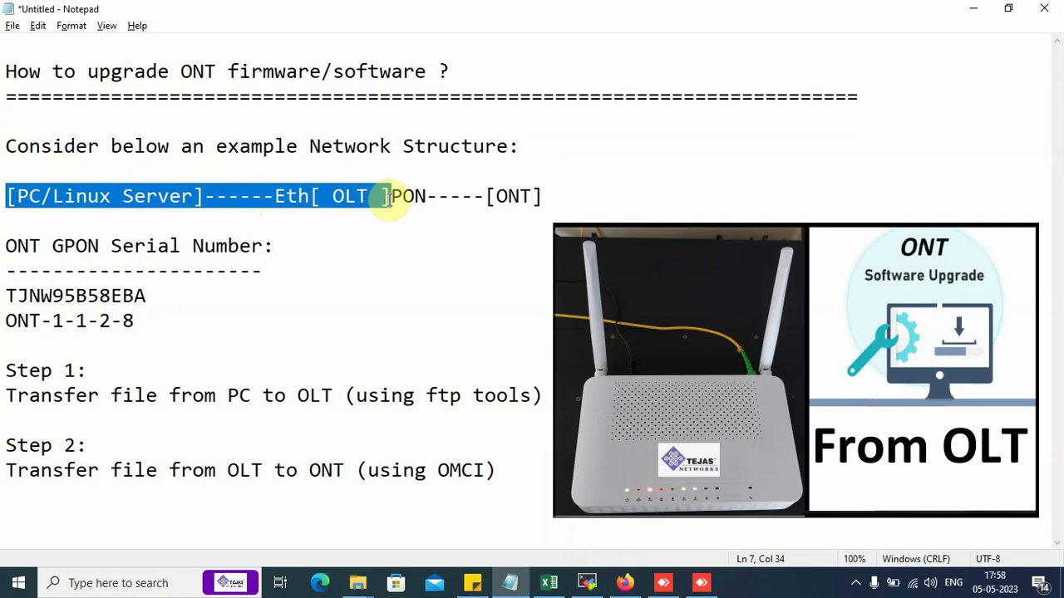
left_click_drag(388, 198, 422, 197)
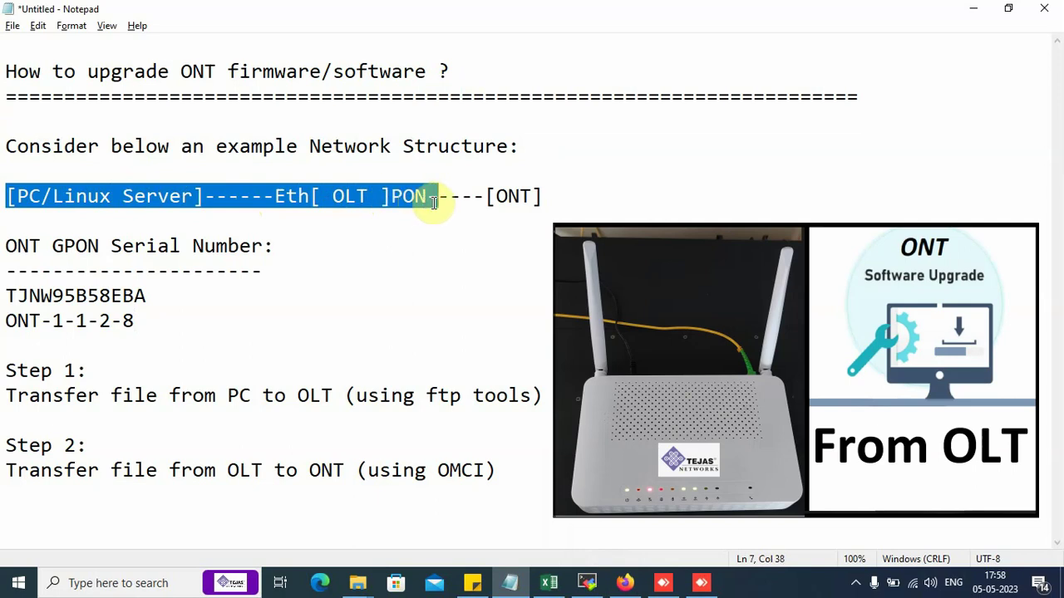
left_click_drag(445, 201, 542, 198)
left_click(542, 198)
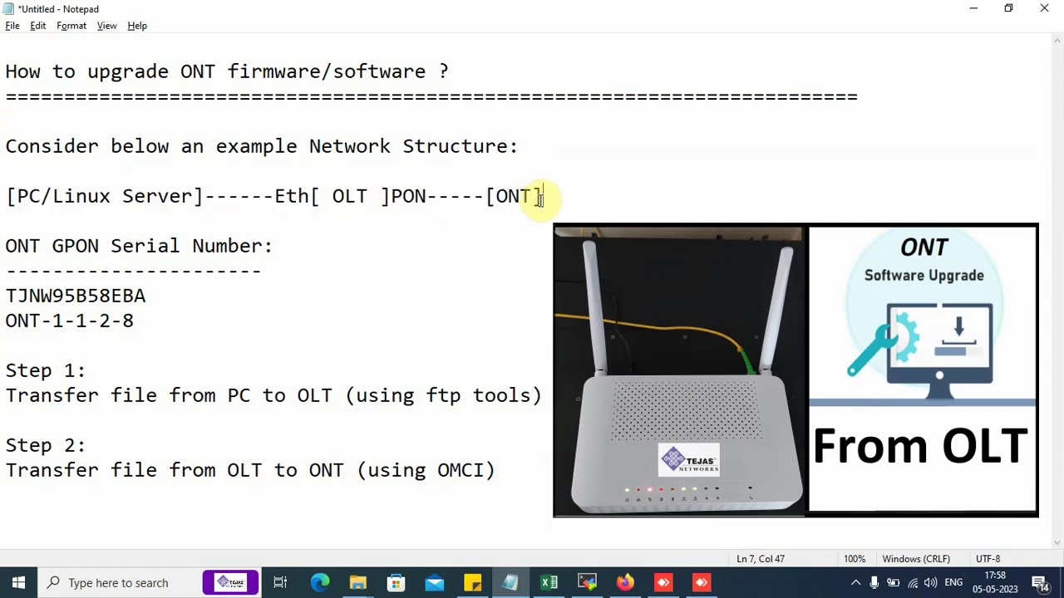
left_click(5, 245)
left_click_drag(5, 244, 271, 309)
left_click(93, 326)
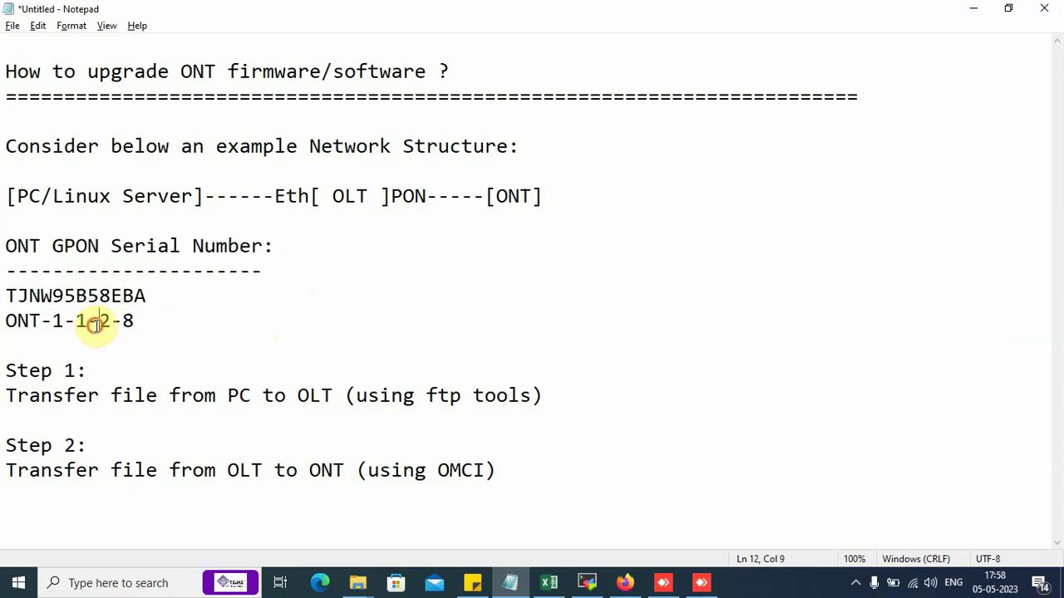
left_click_drag(113, 323, 142, 327)
left_click(143, 327)
Review the notes' Step 1 and Step 2 transfer lines, the ftp tools remark and ONT-1-1-2-8 serial.
left_click_drag(5, 373, 555, 405)
left_click_drag(7, 196, 377, 185)
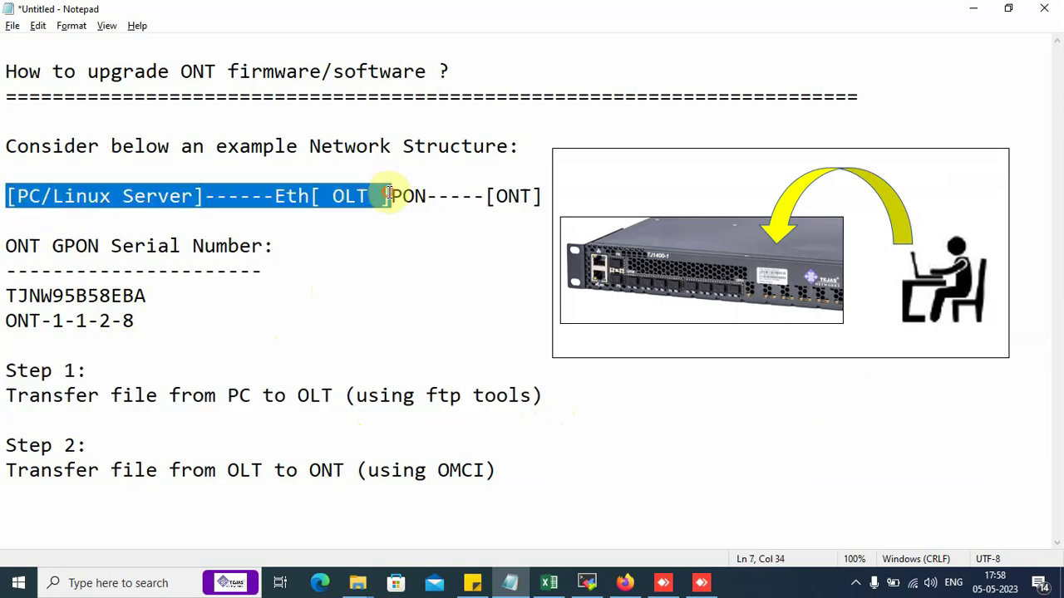
left_click(326, 205)
left_click_drag(6, 446, 497, 470)
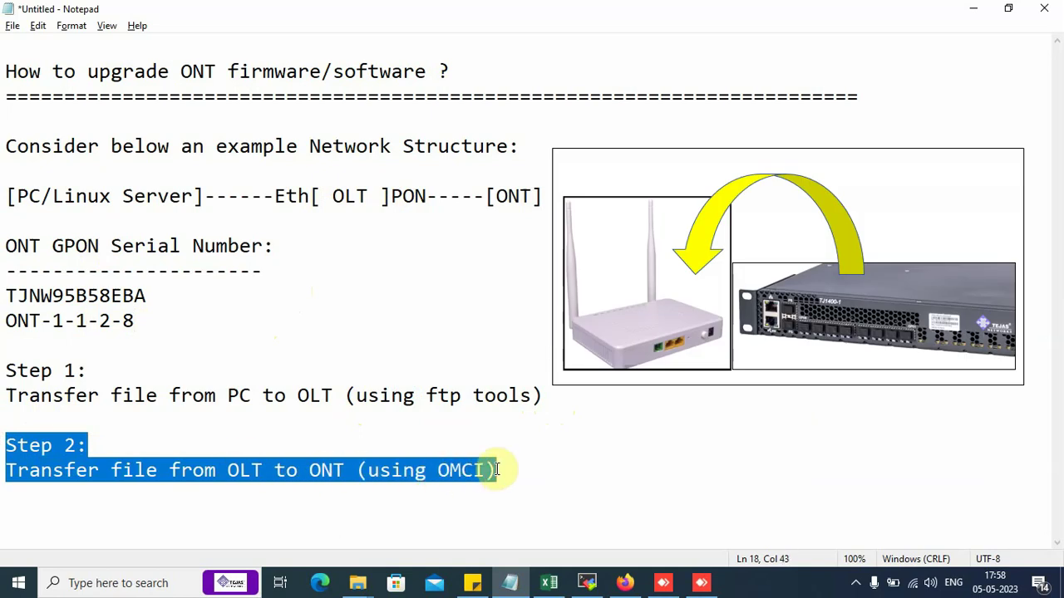
left_click(4, 471)
key("ctrl+shift+Right")
left_click(2, 471)
left_click_drag(3, 470, 497, 471)
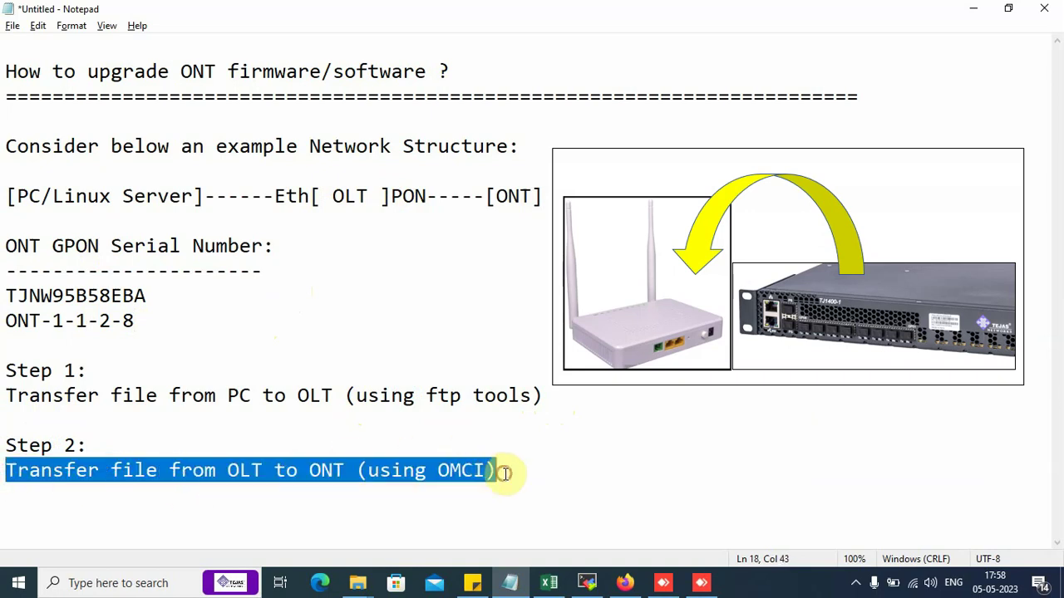
left_click(504, 473)
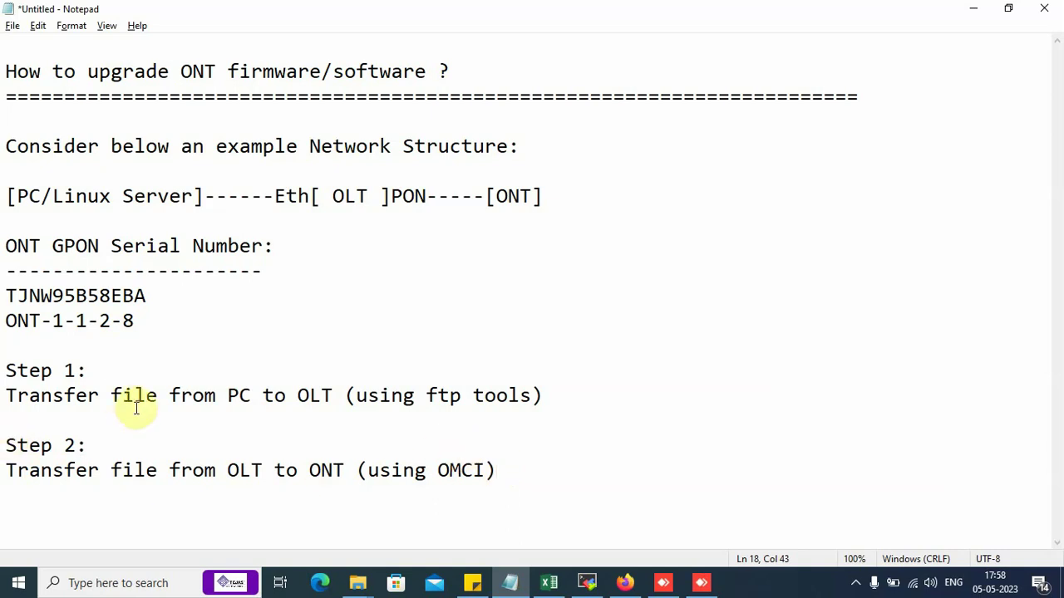
left_click_drag(5, 72, 501, 483)
left_click(527, 468)
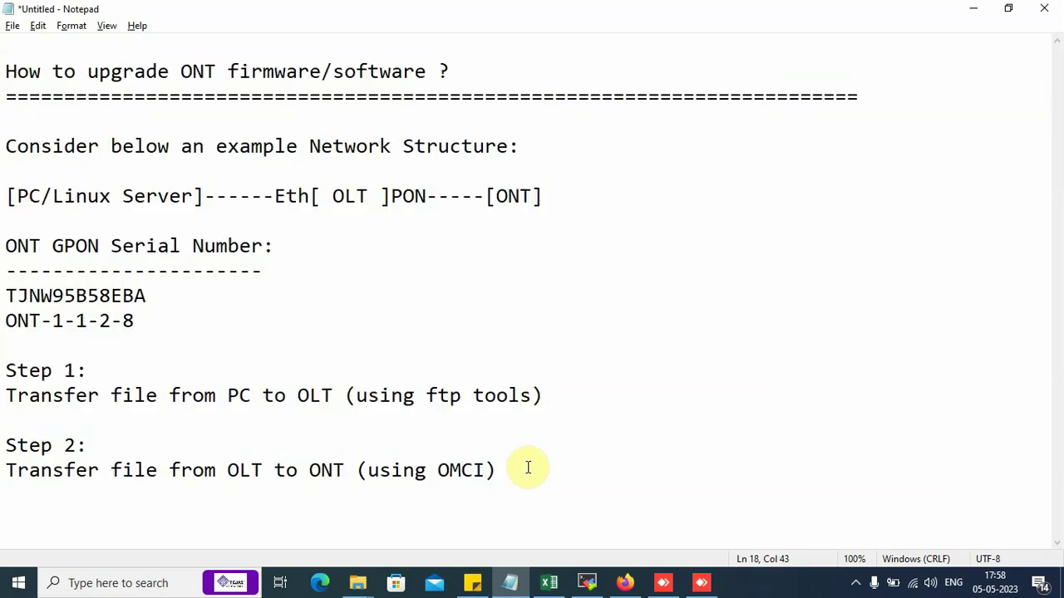
left_click_drag(345, 395, 548, 398)
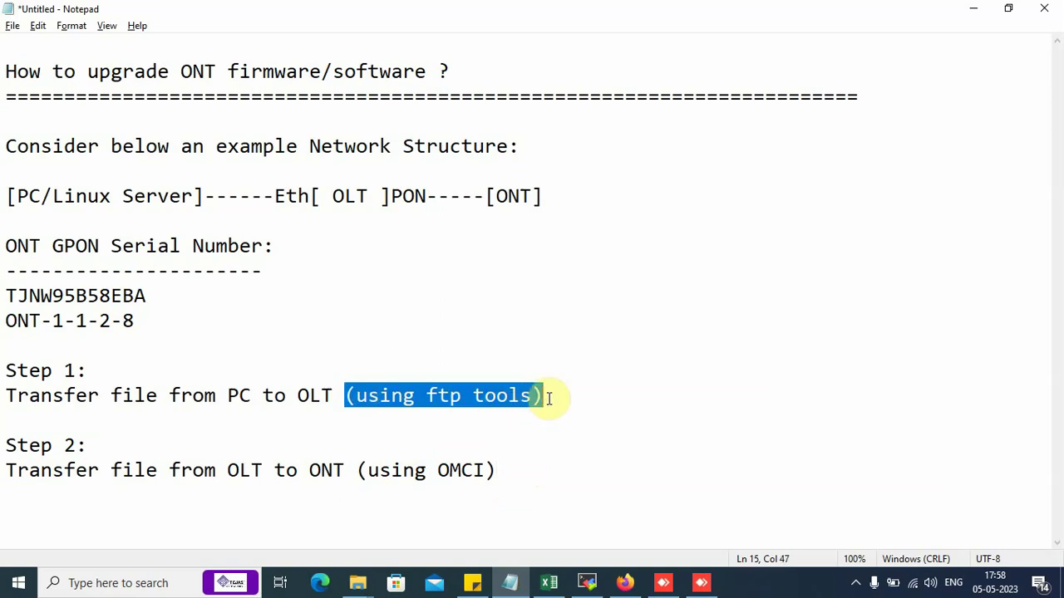
left_click(497, 466)
left_click(6, 295)
left_click_drag(7, 295, 174, 317)
left_click(173, 320)
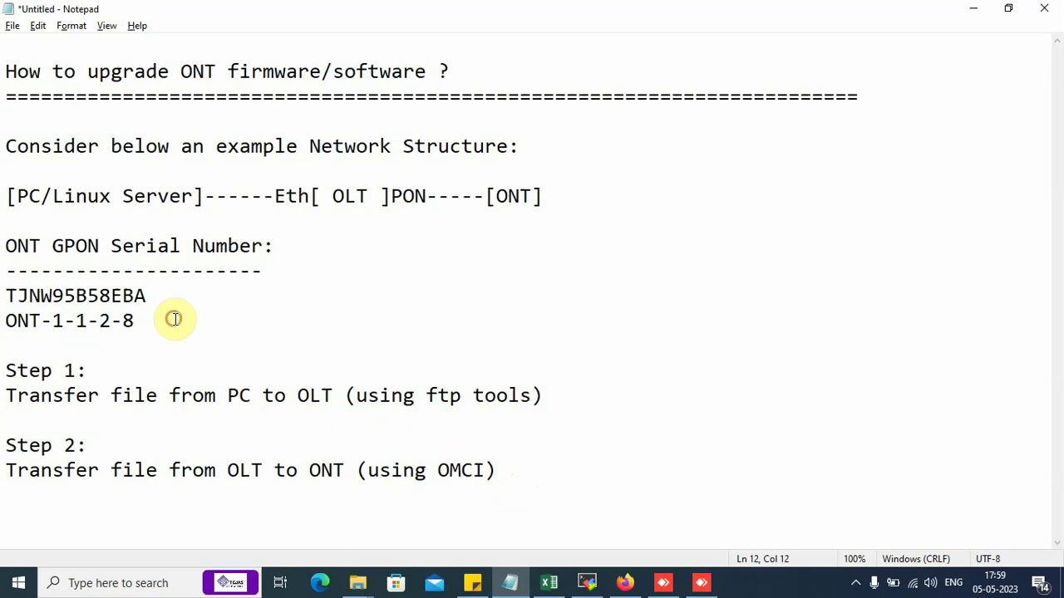
Log in to the node manager and open GPON > Maintenance > Manage ONT in a new tab.
left_click(623, 583)
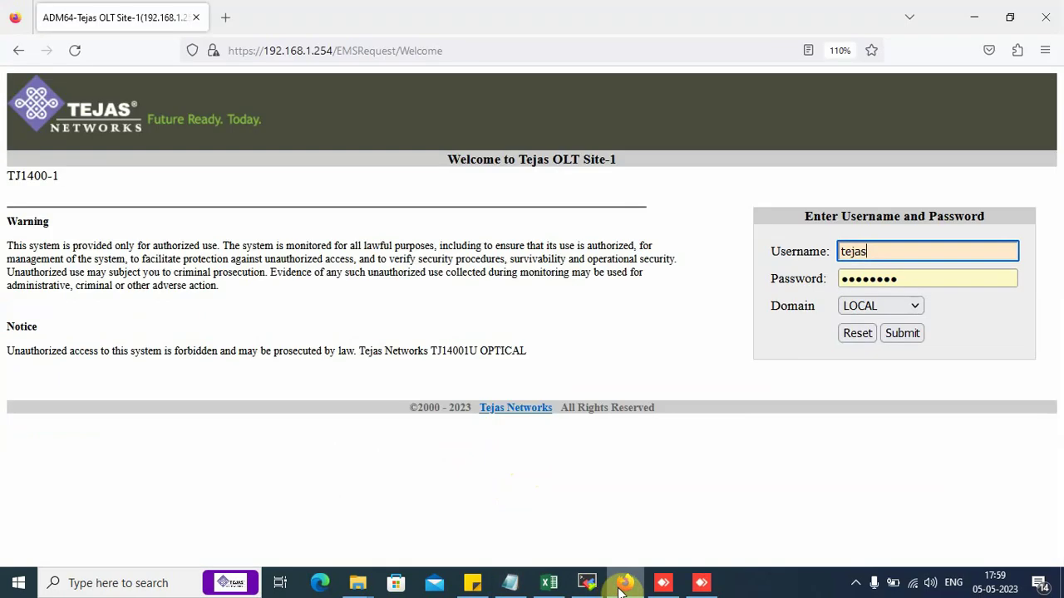
left_click(911, 335)
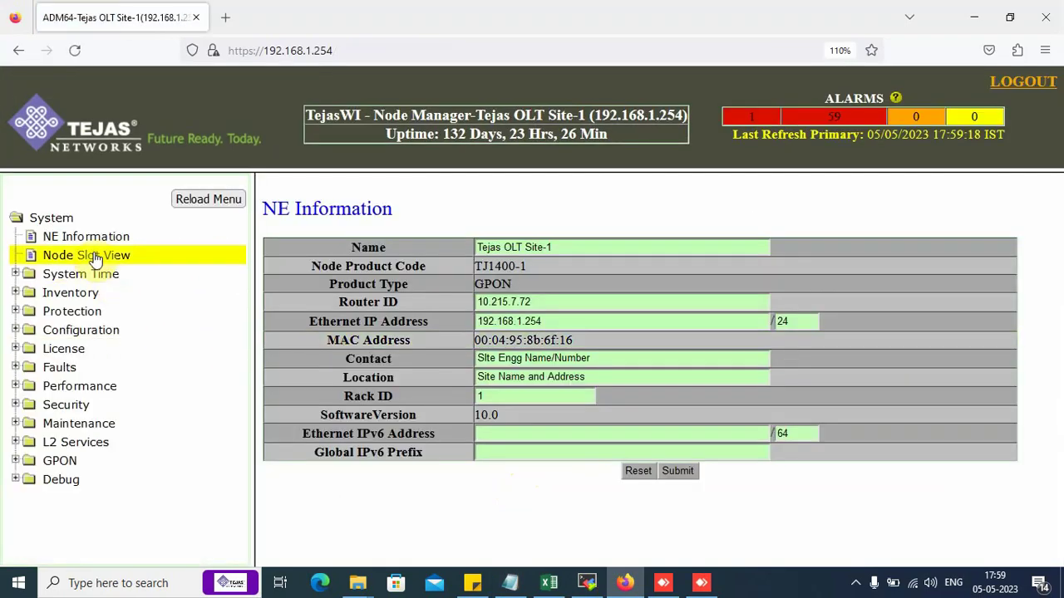
left_click(67, 463)
scroll(133, 482, "down", 2)
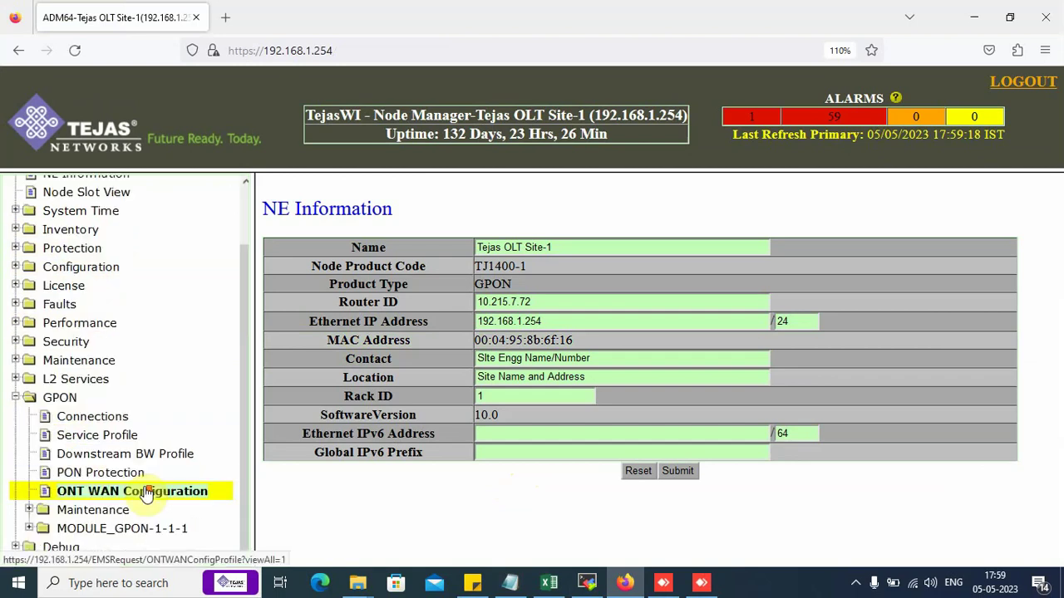
left_click(138, 509)
scroll(138, 509, "down", 4)
right_click(129, 507)
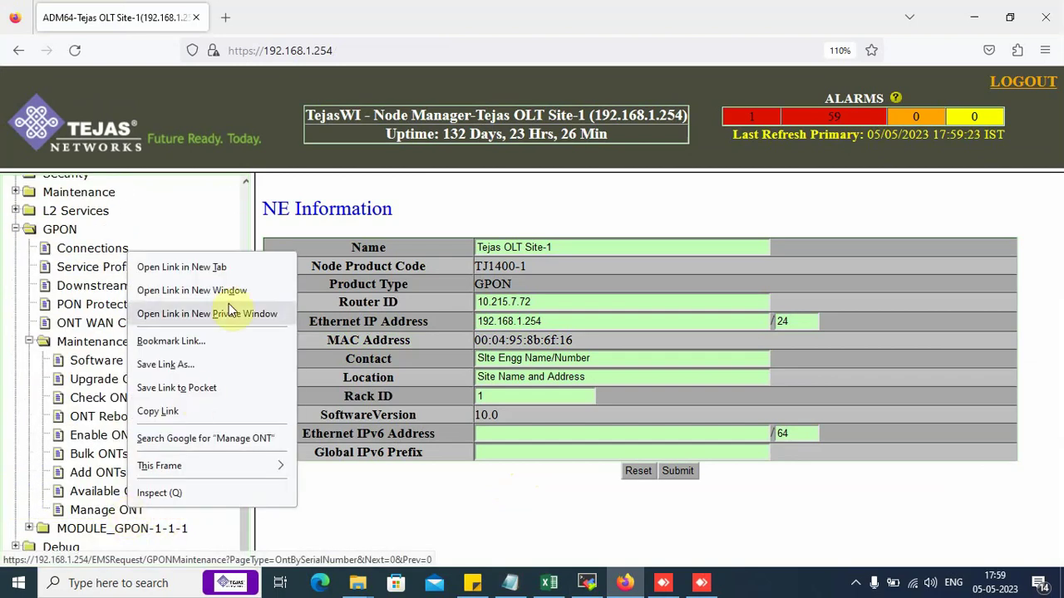
left_click(224, 266)
Go to the Manage ONT tab and scroll to the activated ONT-1-1-2-8 row.
left_click(278, 20)
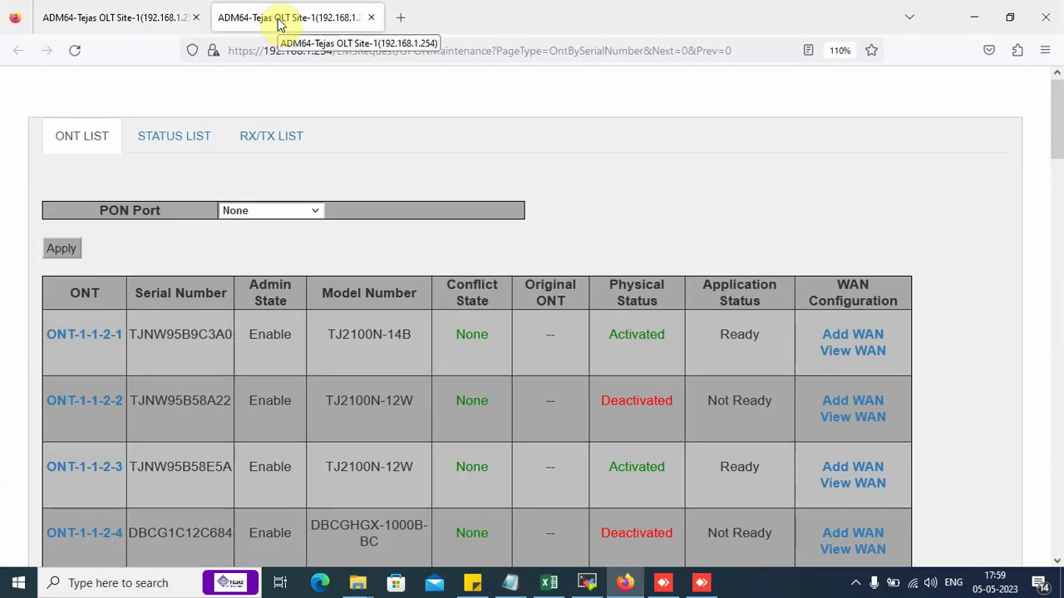
scroll(208, 333, "down", 3)
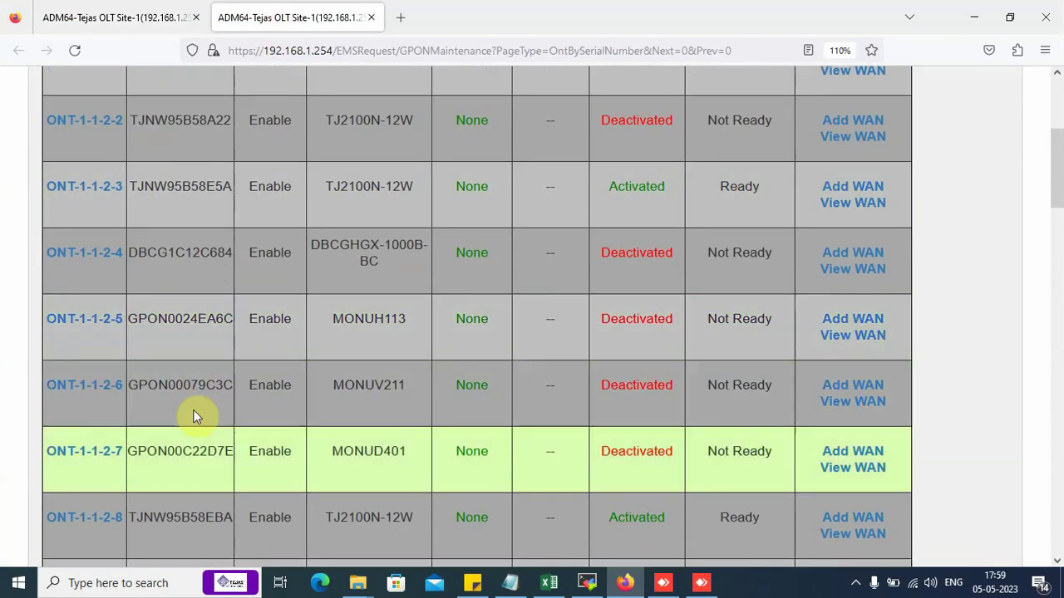
scroll(178, 474, "down", 2)
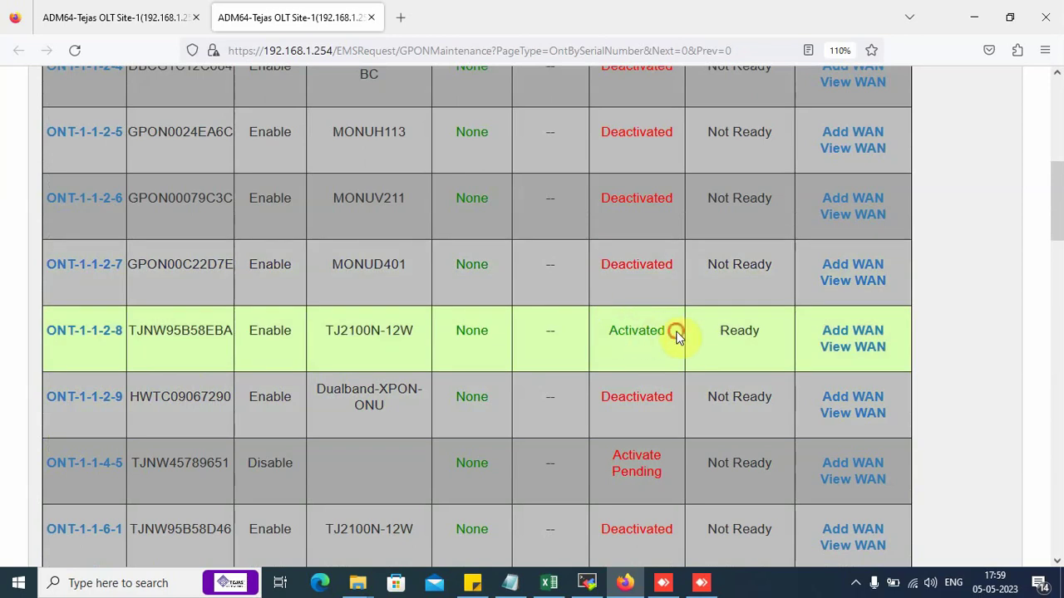
left_click(217, 361)
In the ONT status list, check ONT-1-1-2-8's software version 2.3.4.50_2 and TejasDemoONT description.
scroll(217, 363, "up", 5)
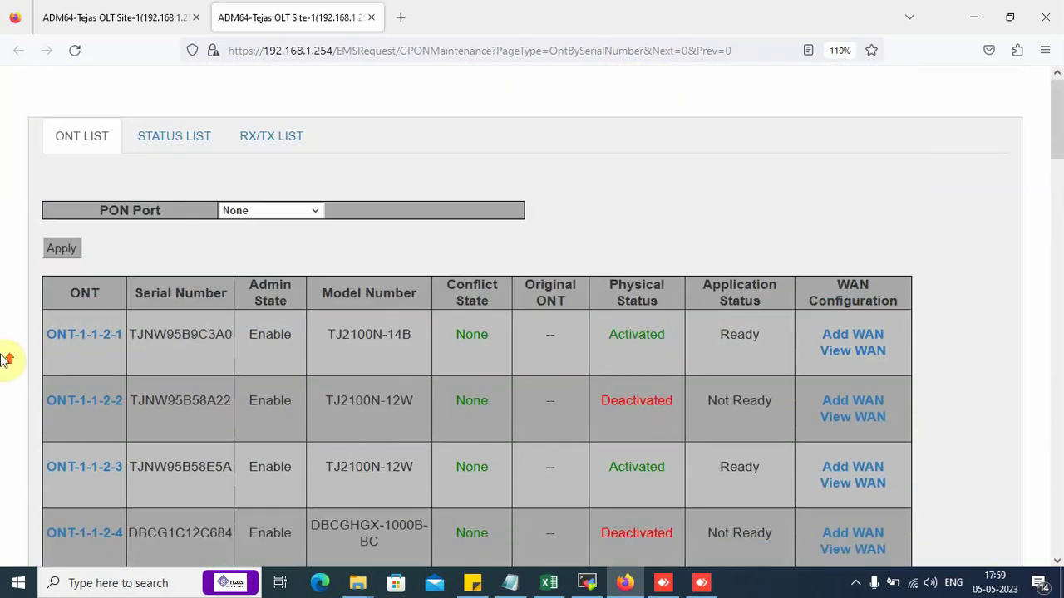
left_click(193, 141)
scroll(142, 286, "down", 3)
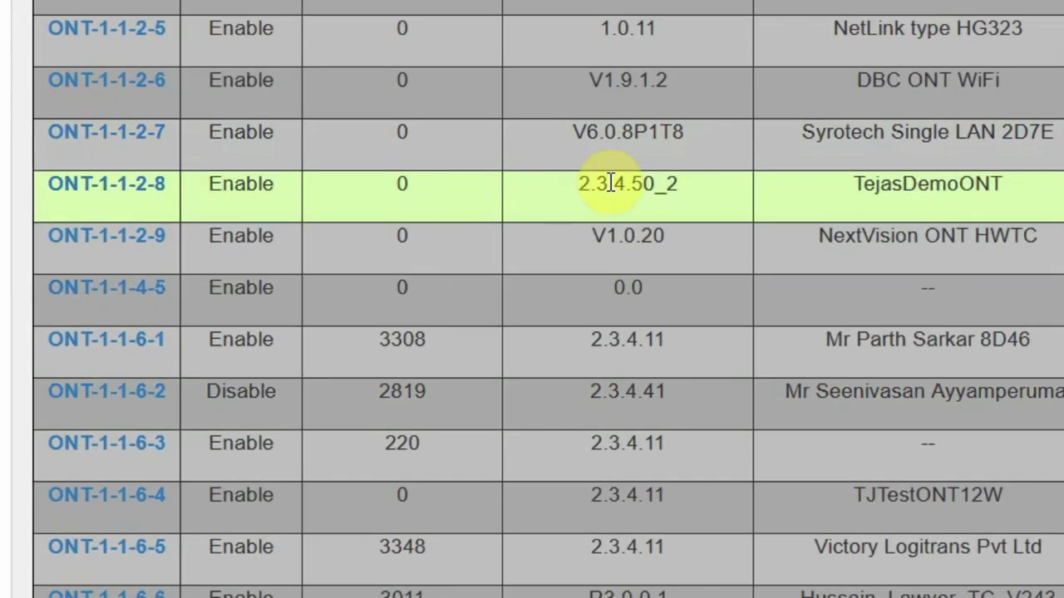
left_click_drag(579, 187, 683, 183)
left_click(683, 182)
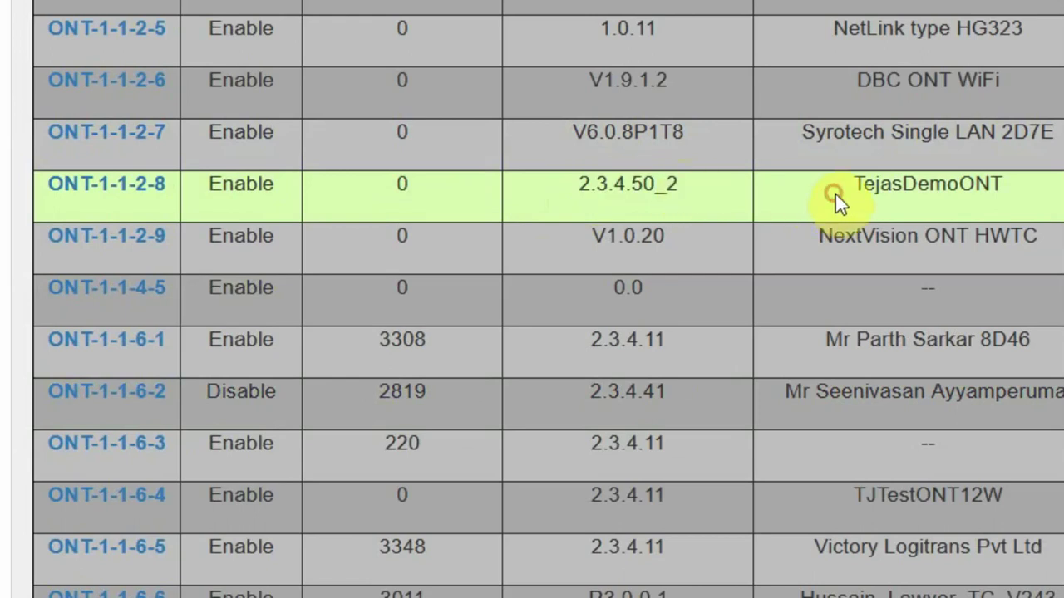
double_click(956, 206)
left_click(1002, 206)
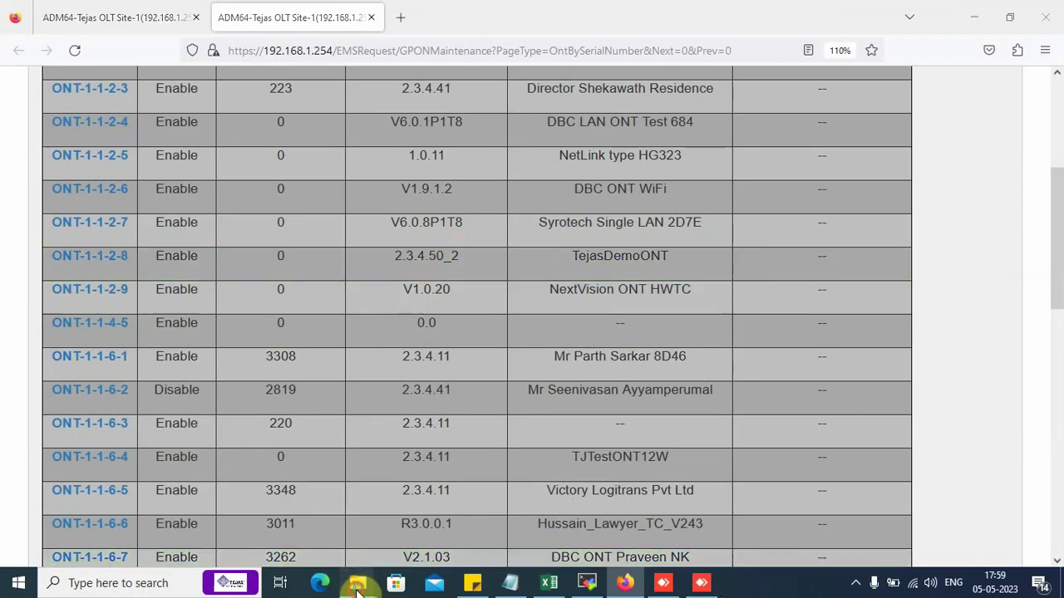
Bring up the ONT_SW_Upgrade folder and inspect the TJ2100N-12W_TEJAOS_2.3.4.62 firmware file.
mouse_move(359, 592)
left_click(509, 528)
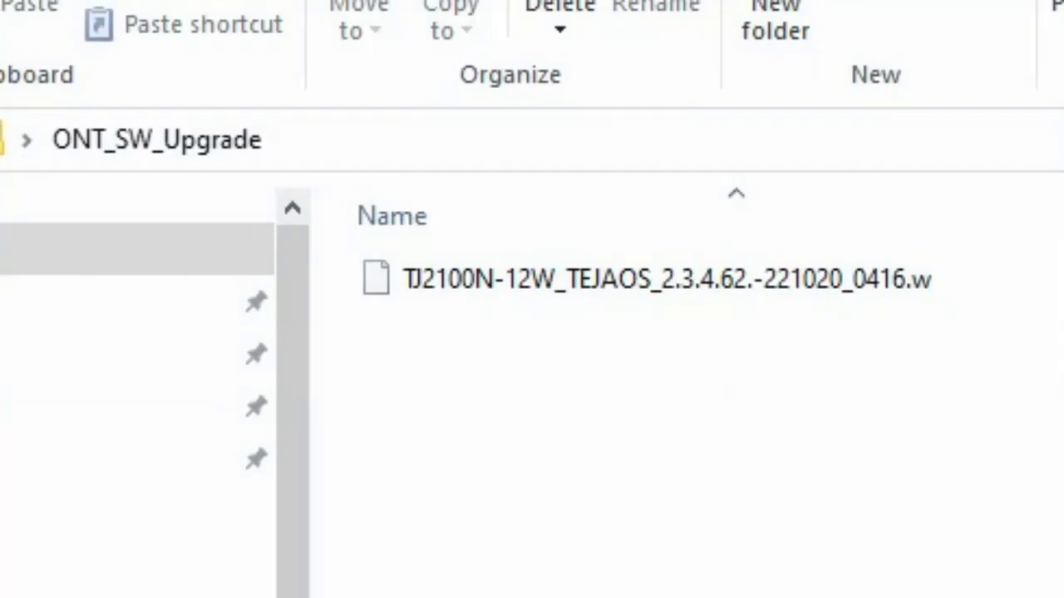
left_click_drag(312, 374, 0, 374)
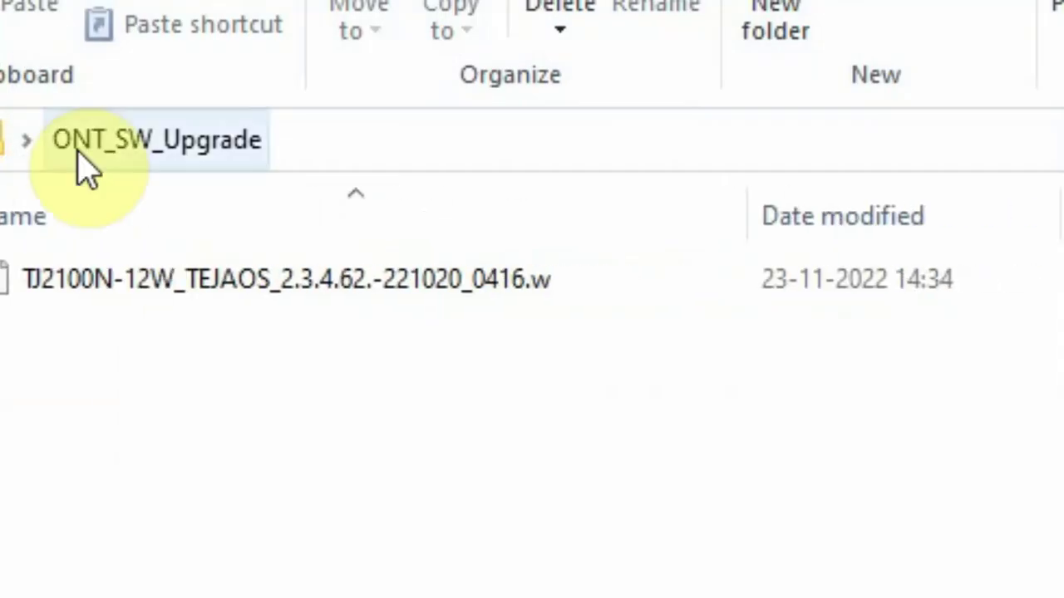
left_click(425, 514)
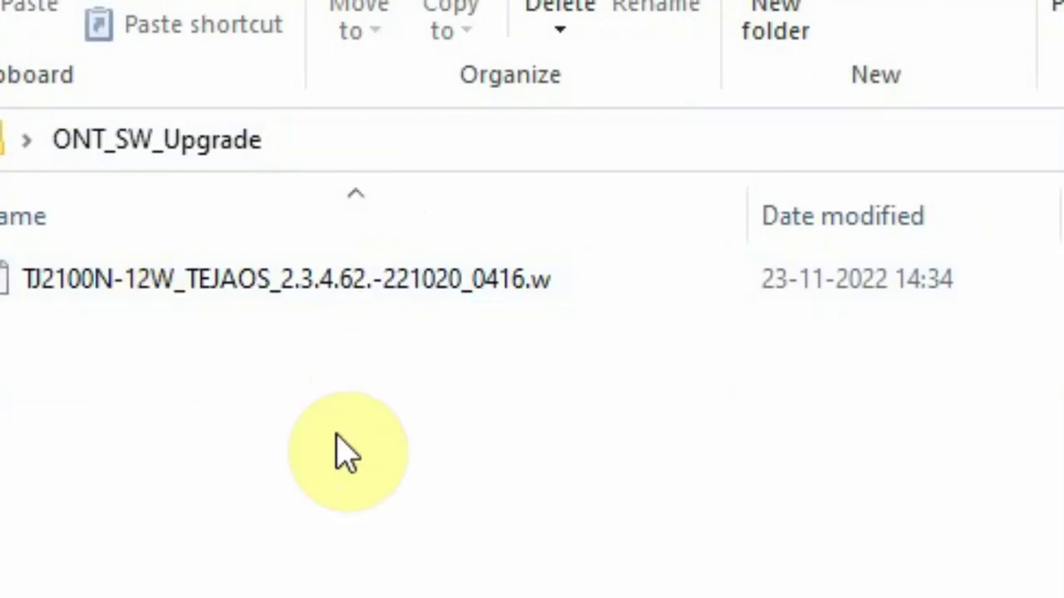
mouse_move(311, 302)
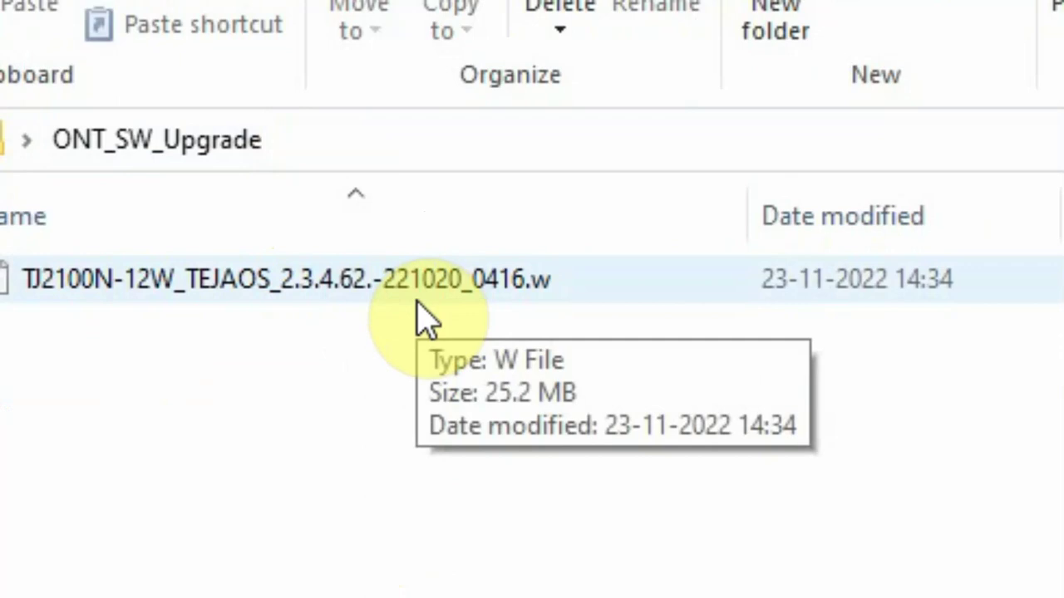
Compare with the ONT table, then return to the notes' Step 1 FTP transfer line.
left_click(358, 584)
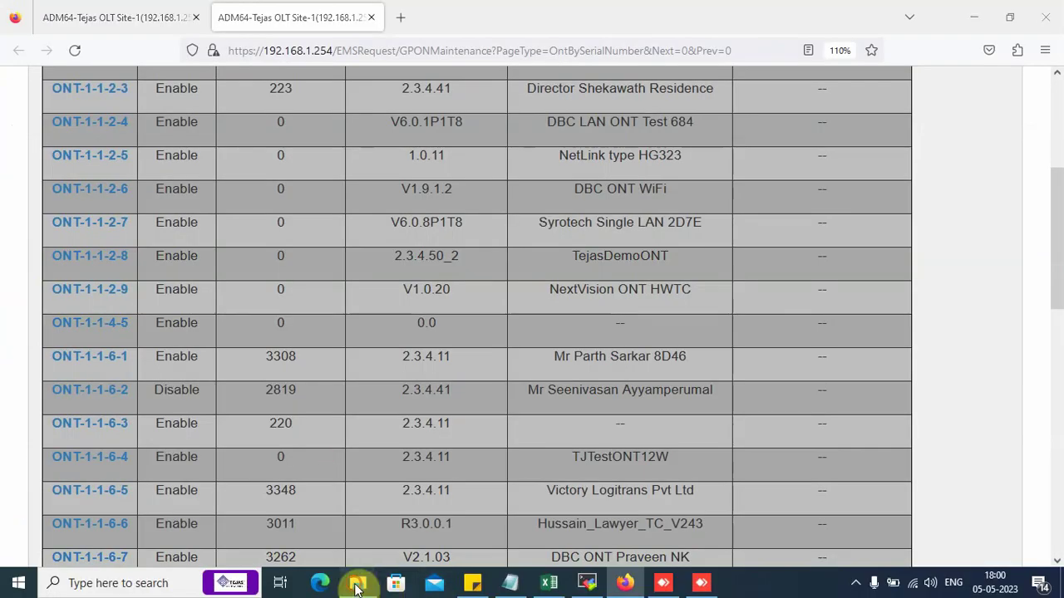
left_click(357, 584)
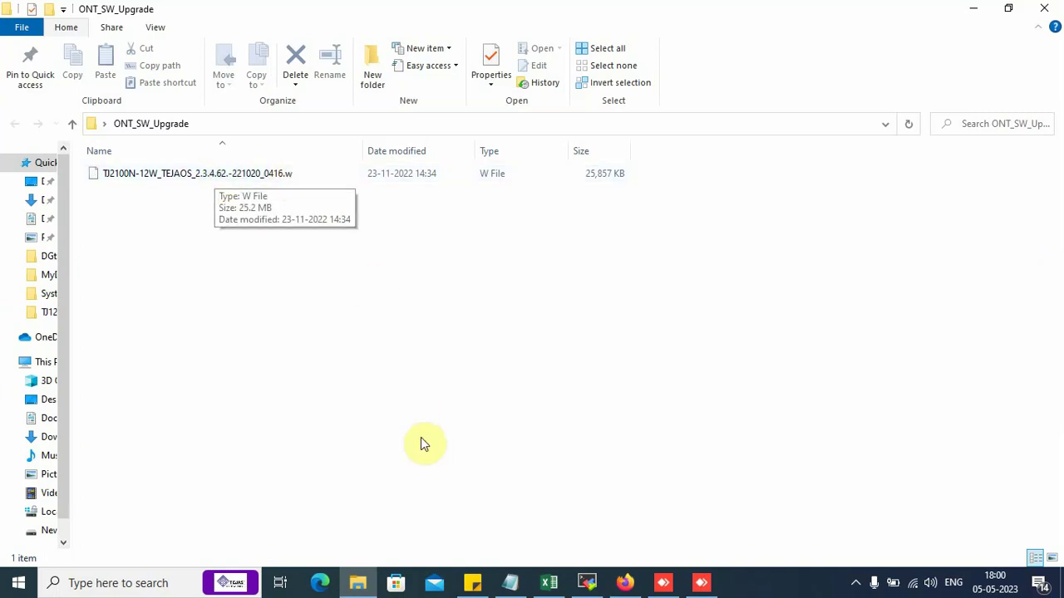
left_click(508, 585)
left_click_drag(10, 397, 542, 396)
Open the FTP server settings from MobaXterm's Servers manager.
left_click(543, 396)
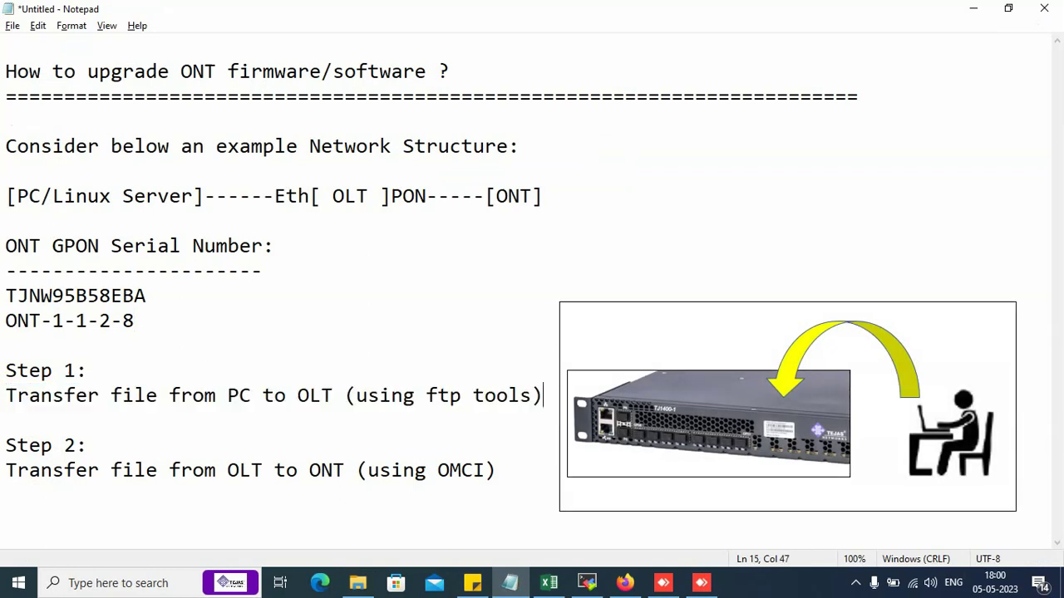
left_click(586, 584)
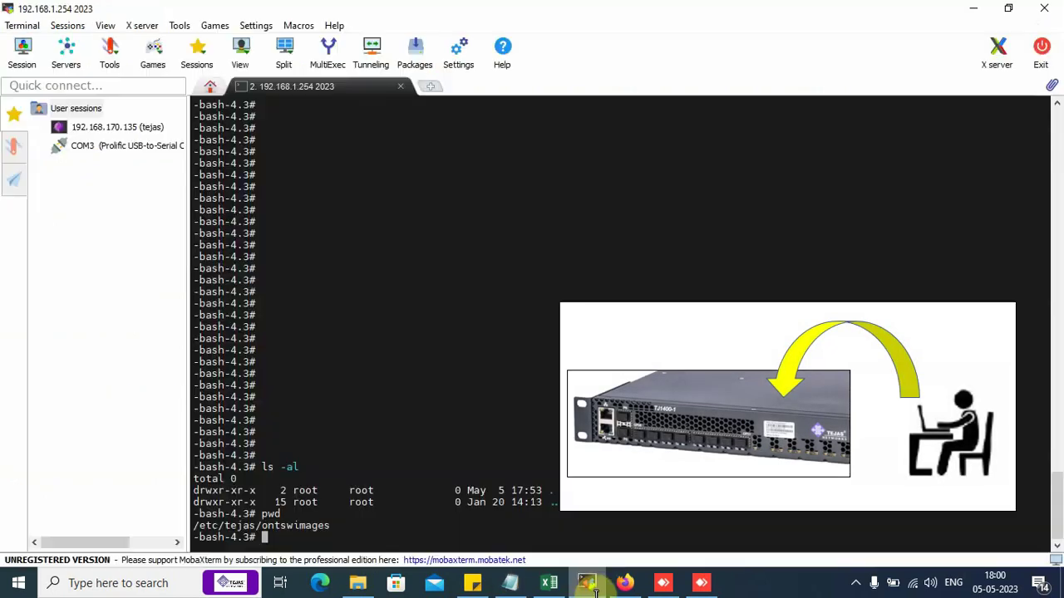
left_click(209, 93)
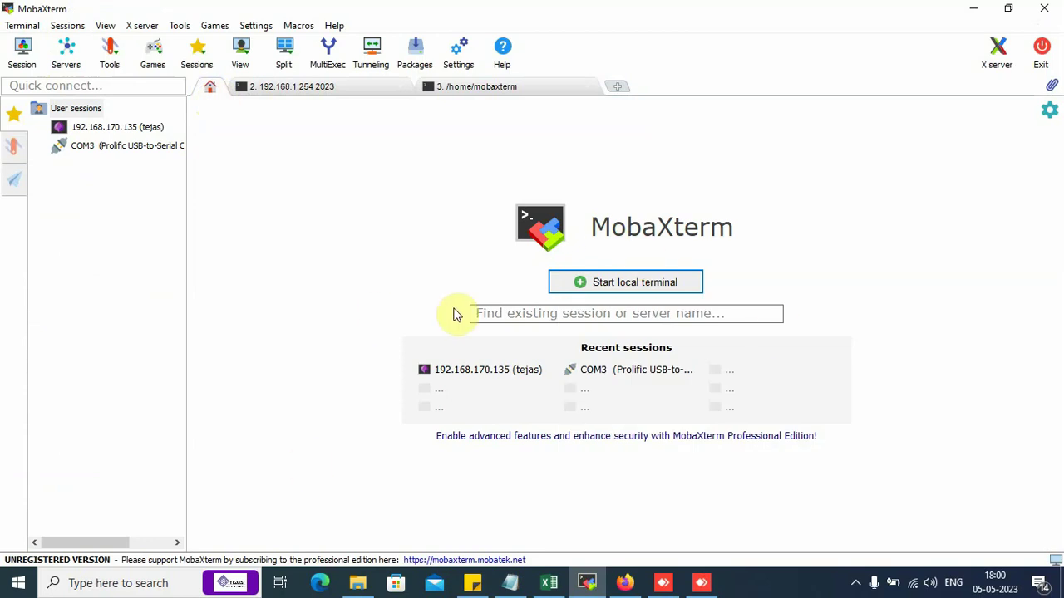
left_click(66, 52)
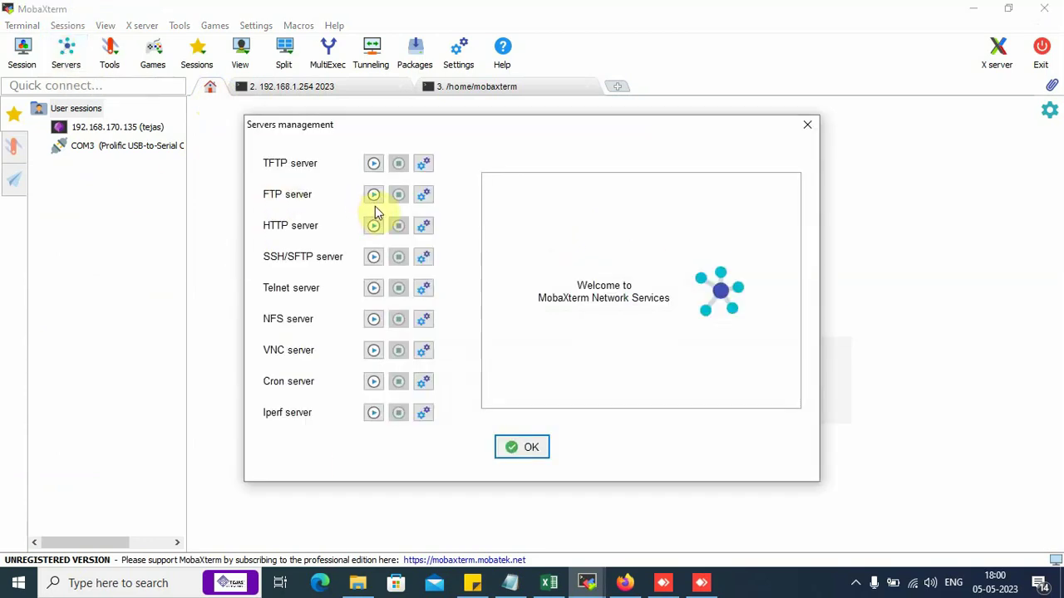
left_click(423, 195)
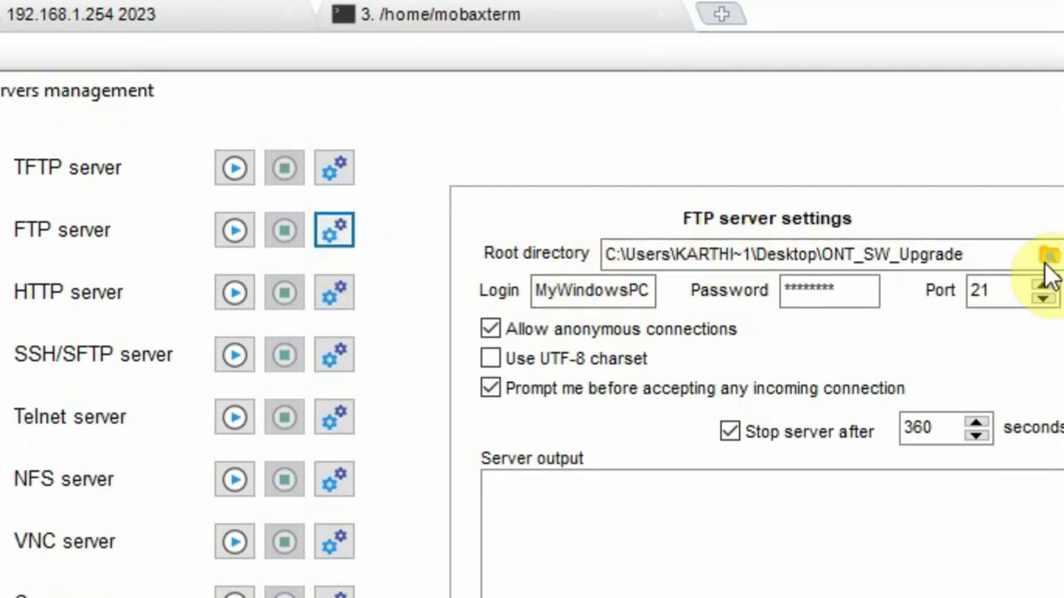
Review the FTP root directory (ONT_SW_Upgrade folder), login name and password fields.
double_click(988, 255)
mouse_move(988, 254)
left_mouse_down()
mouse_move(902, 249)
mouse_move(980, 250)
left_mouse_up()
left_click(981, 250)
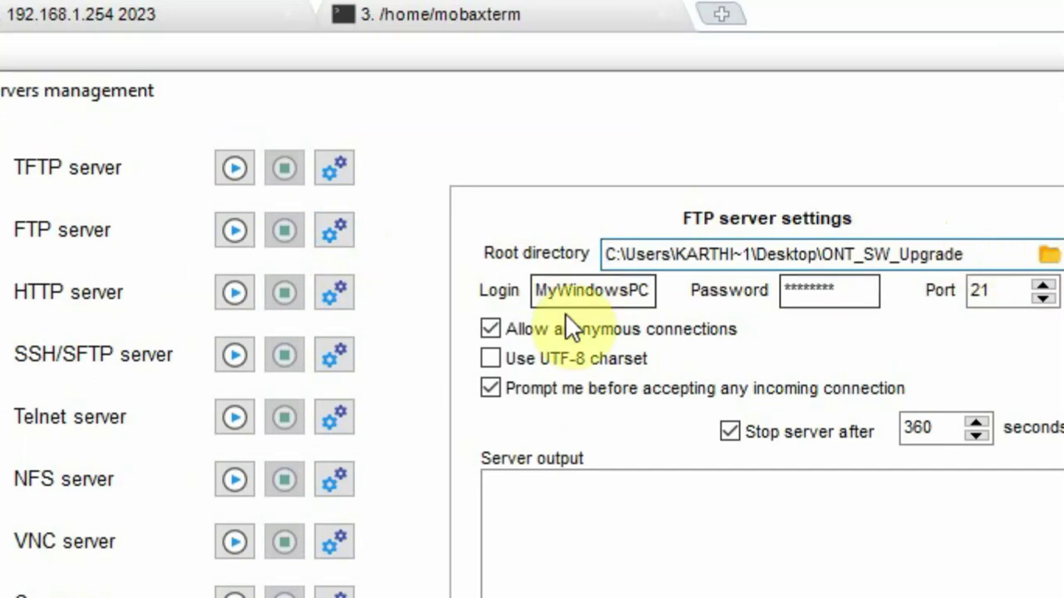
left_click(651, 292)
left_click_drag(651, 292, 523, 285)
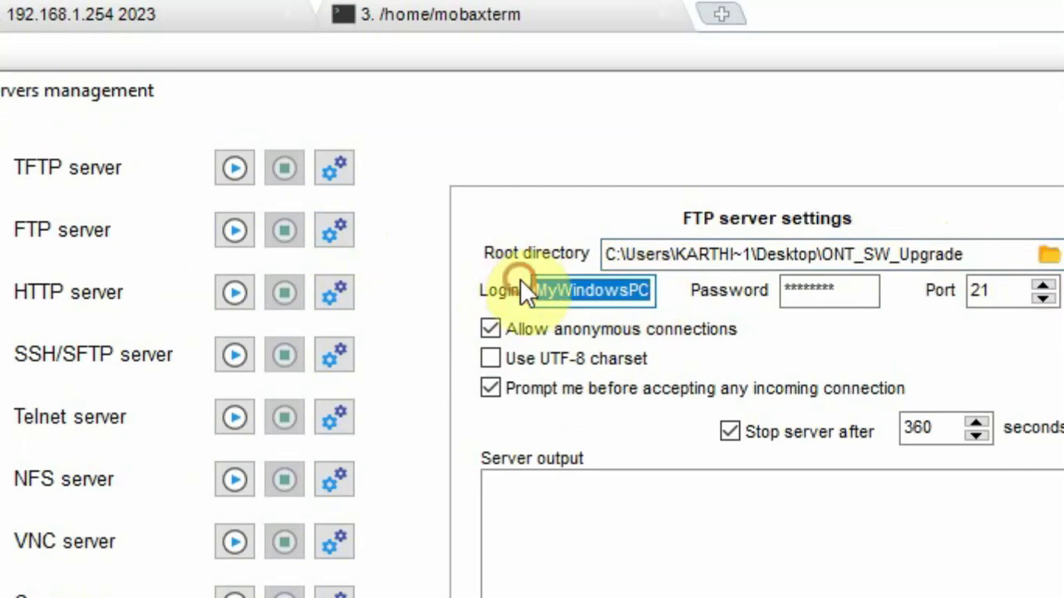
left_click(584, 295)
left_click_drag(843, 292, 762, 289)
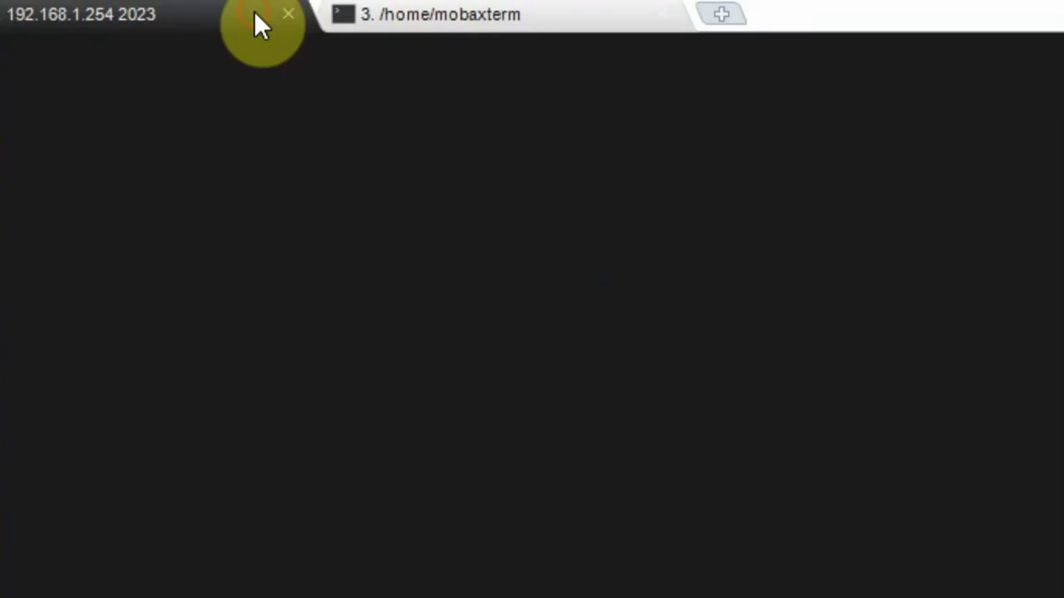
Run ipconfig in the local terminal and pick out the Ethernet IPv4 address 192.168.1.251.
left_click(445, 15)
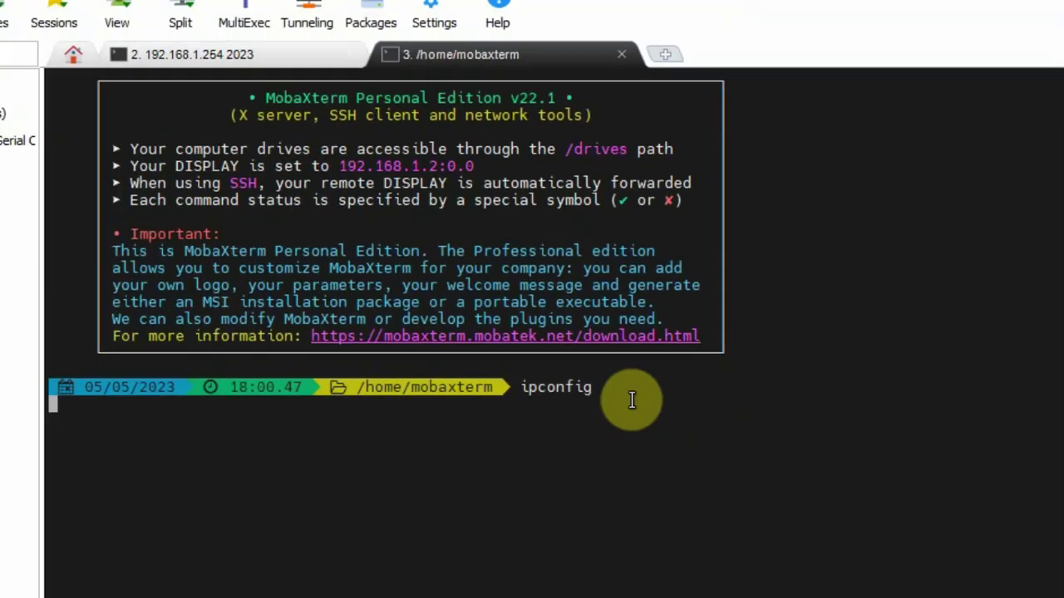
key("Return")
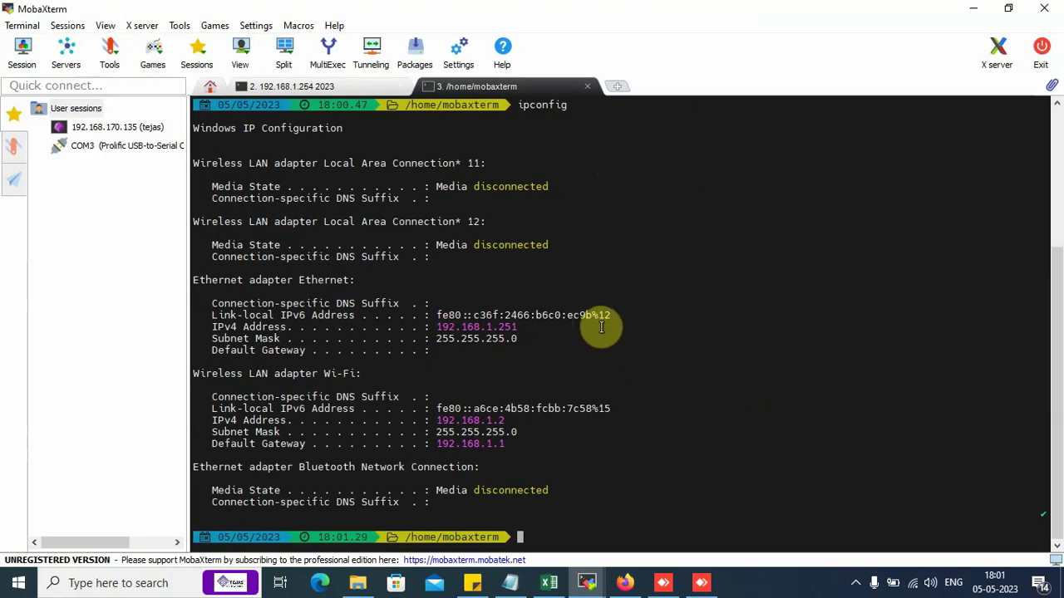
left_click_drag(428, 328, 446, 329)
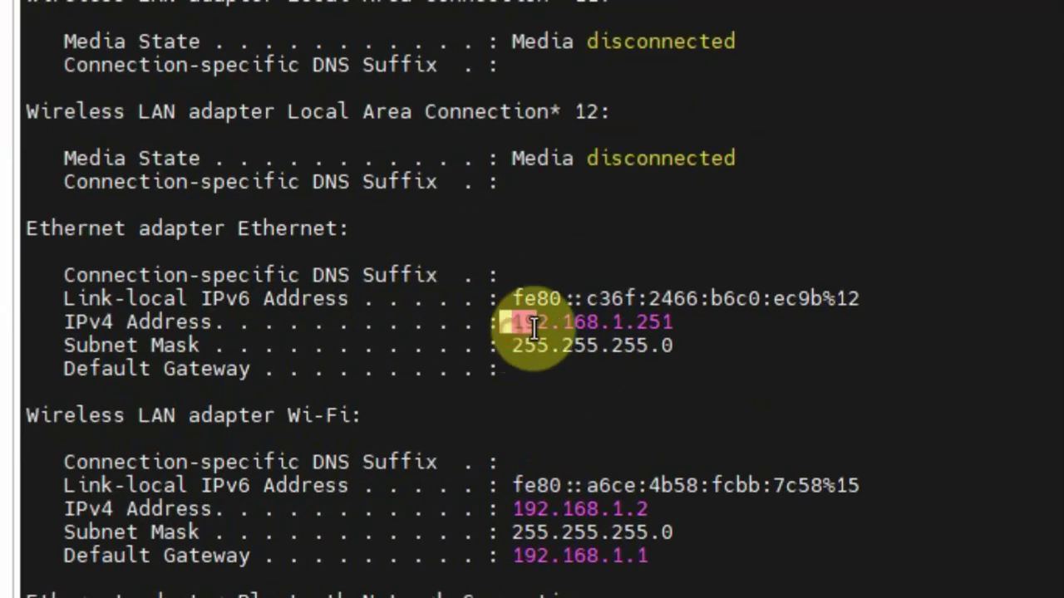
mouse_move(533, 327)
left_mouse_down()
mouse_move(688, 314)
mouse_move(522, 328)
left_mouse_up()
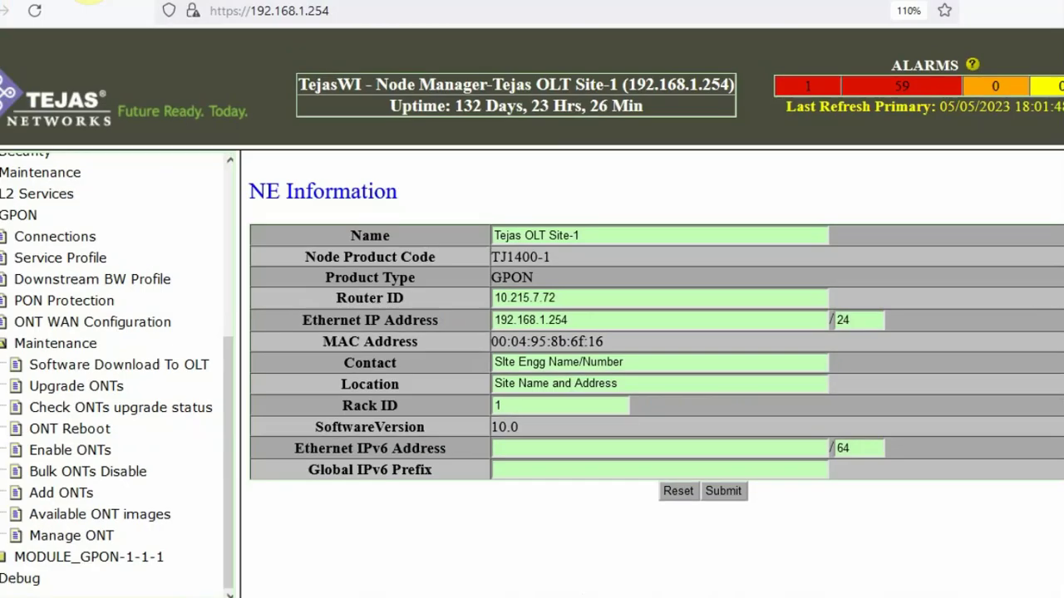
Open the OLT's Ping tool under Maintenance > Diagnostics > DCN Monitor > System.
left_click(76, 433)
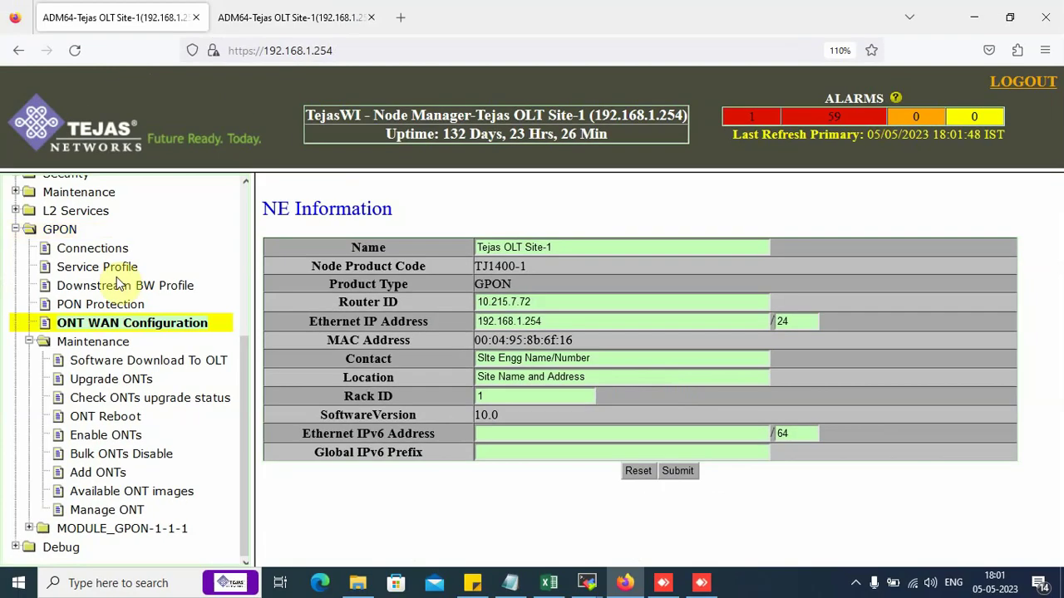
scroll(77, 428, "up", 4)
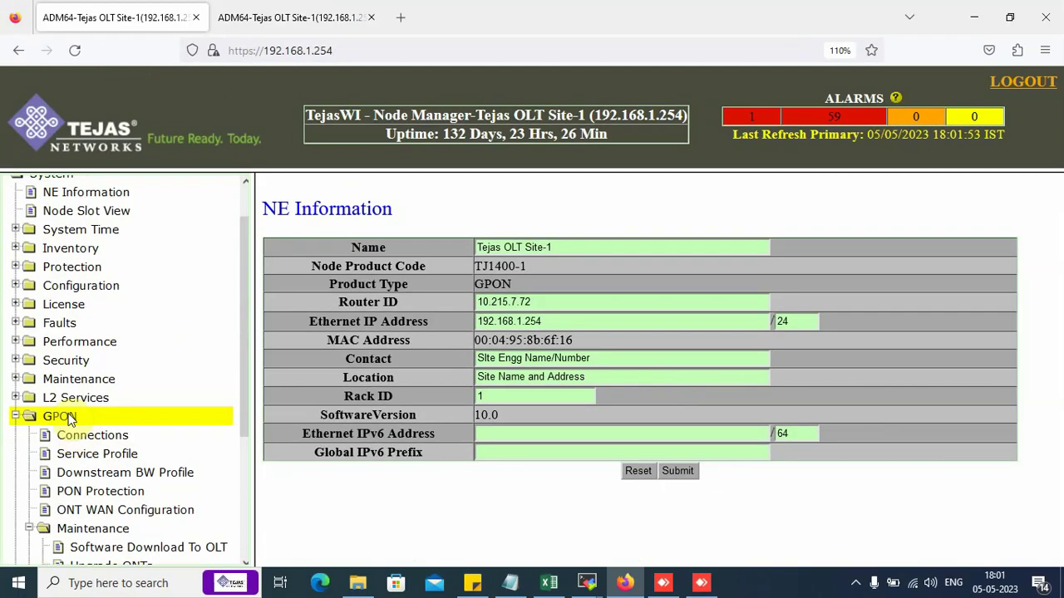
left_click(87, 384)
scroll(108, 437, "down", 4)
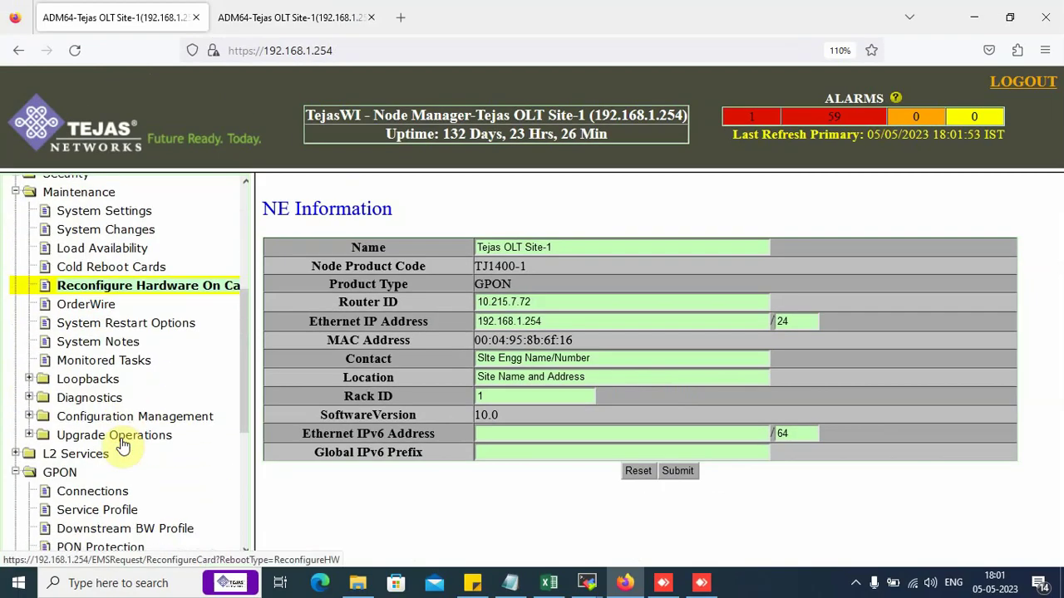
left_click(107, 398)
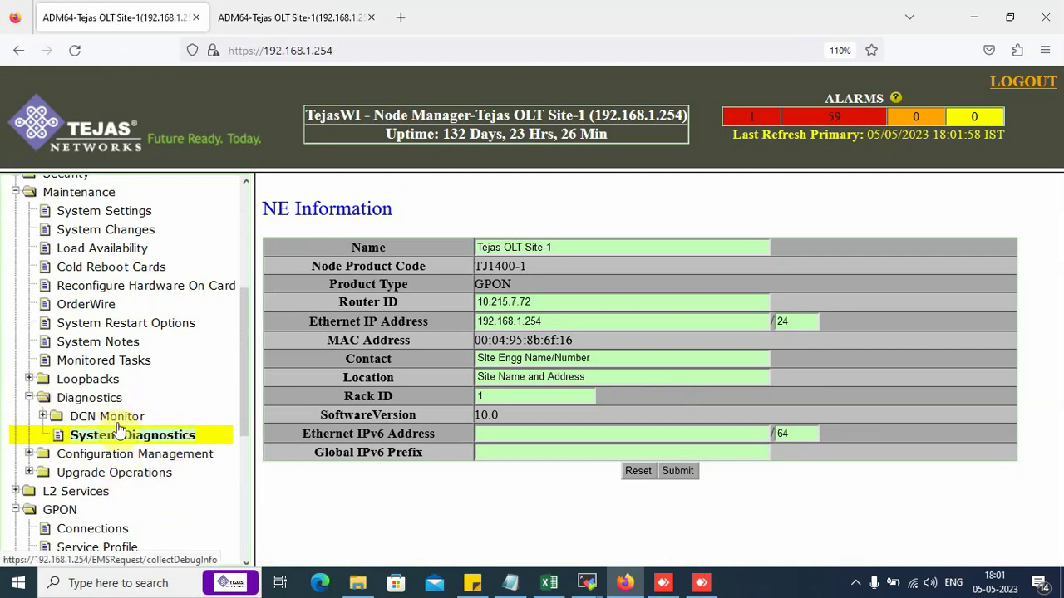
left_click(124, 424)
scroll(120, 420, "down", 4)
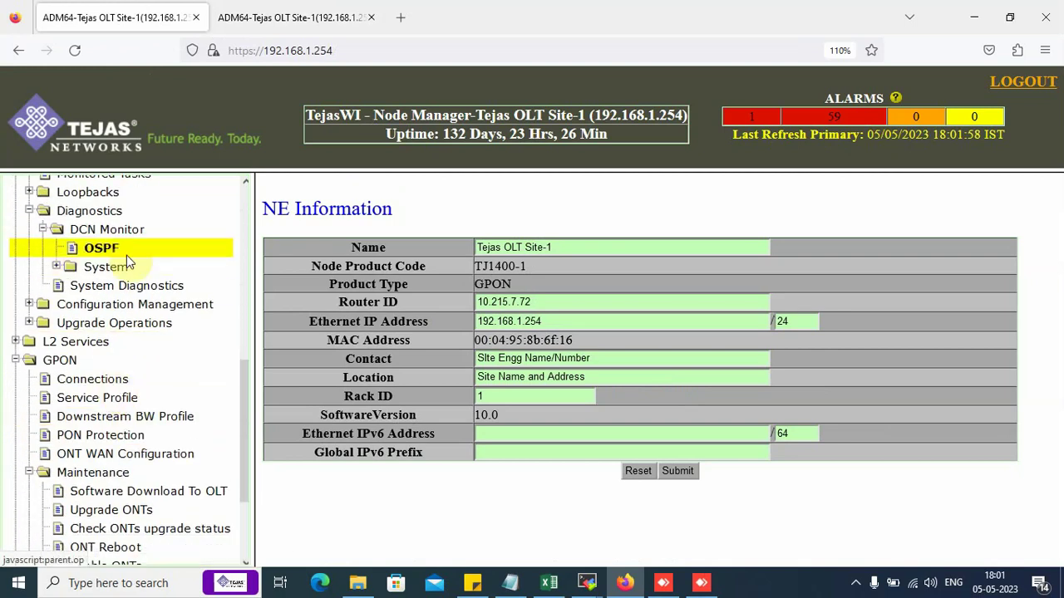
left_click(114, 276)
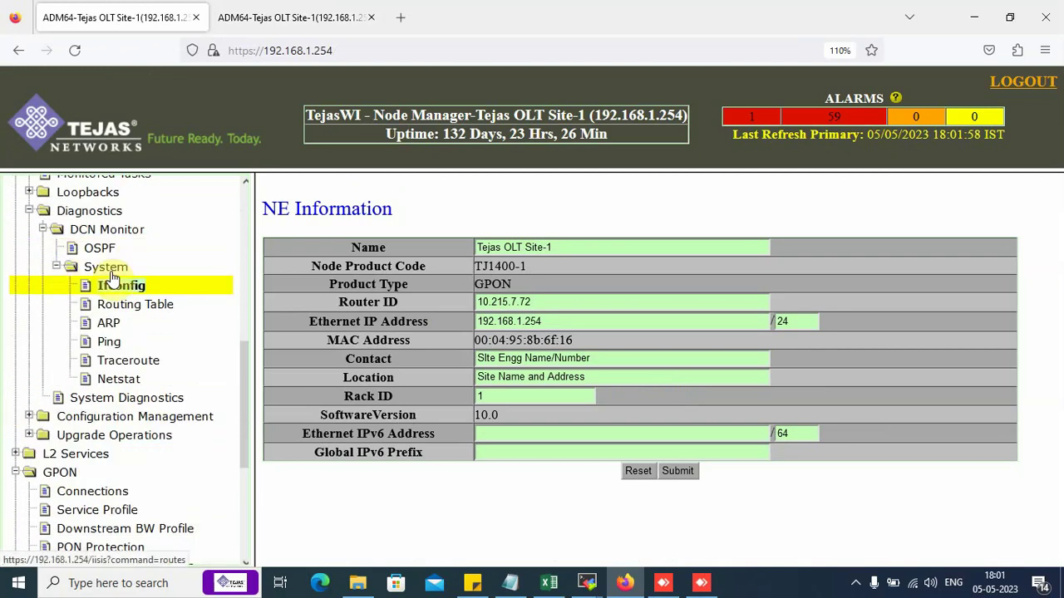
left_click(109, 342)
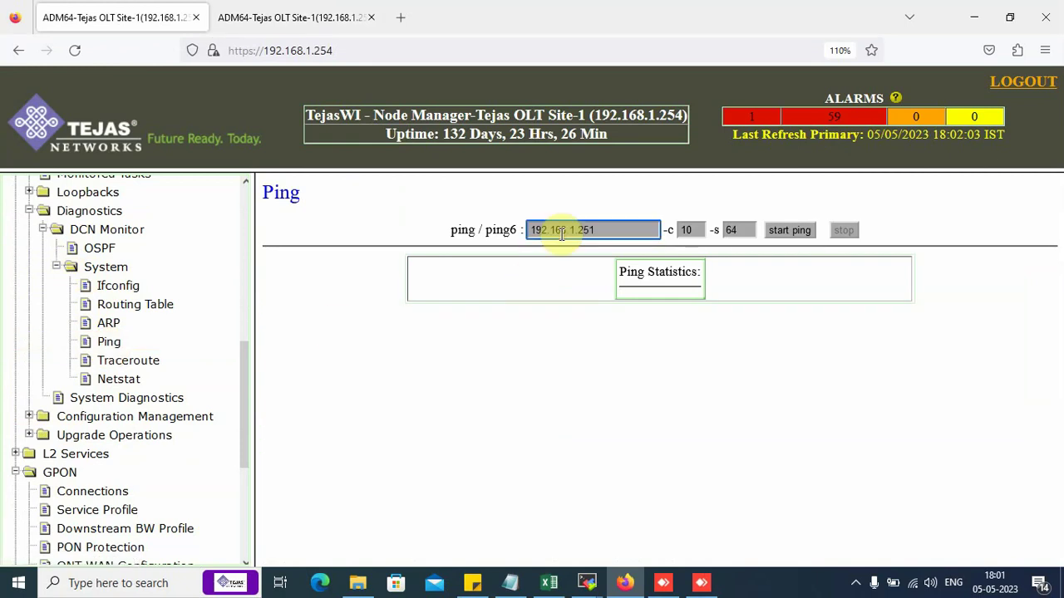
Ping 192.168.1.251 from the OLT and confirm 10 packets received, 0% loss.
left_click(791, 230)
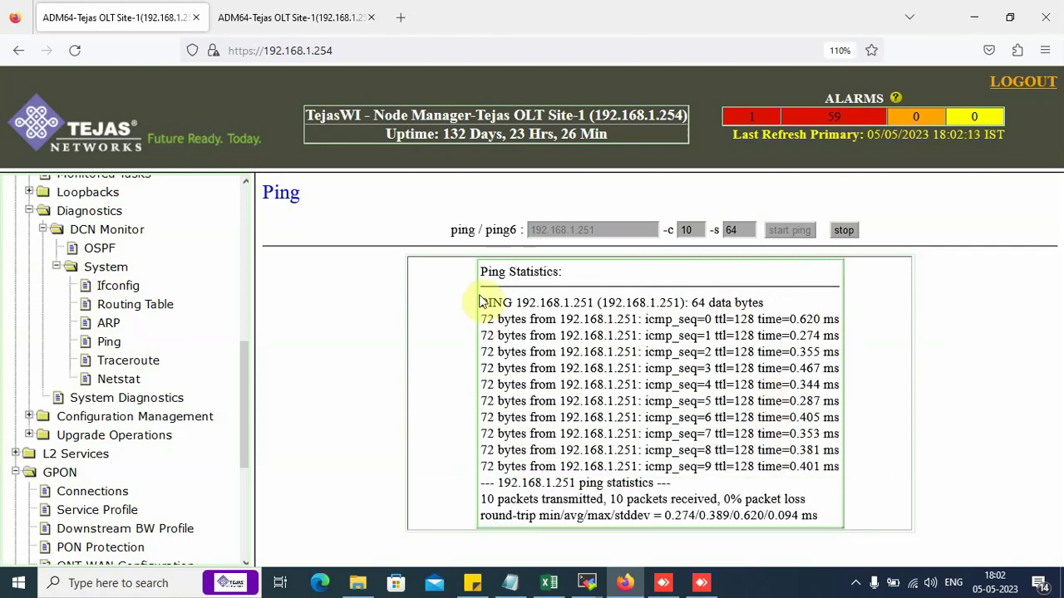
left_click_drag(482, 306, 810, 520)
left_click(677, 376)
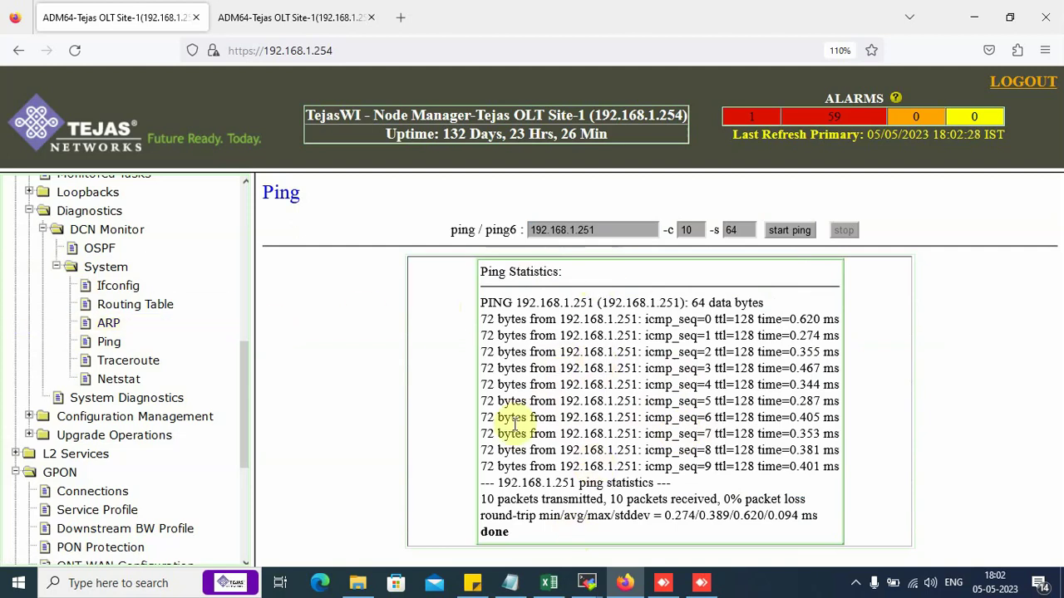
Start the FTP server in MobaXterm's Servers manager.
mouse_move(582, 588)
left_click(675, 520)
left_click(241, 99)
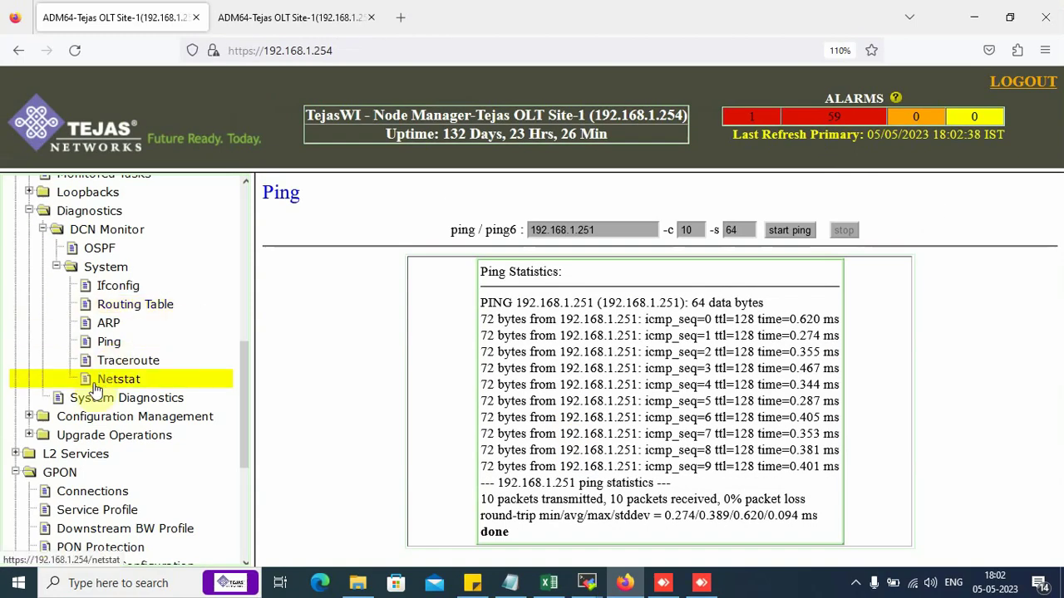
Collapse the node Maintenance section and open the Software Download To OLT form.
scroll(9, 415, "up", 5)
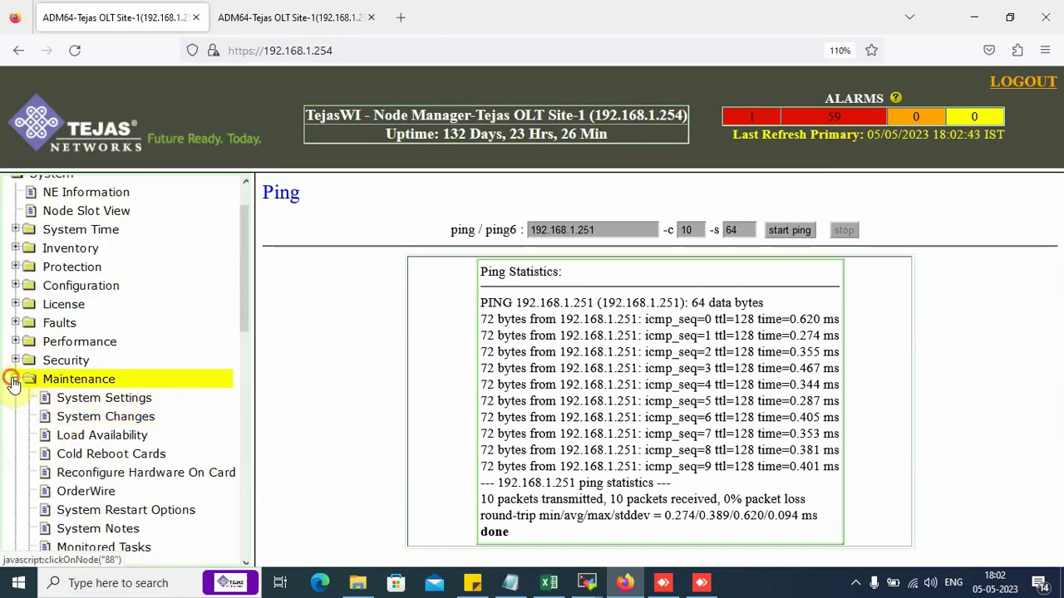
left_click(15, 379)
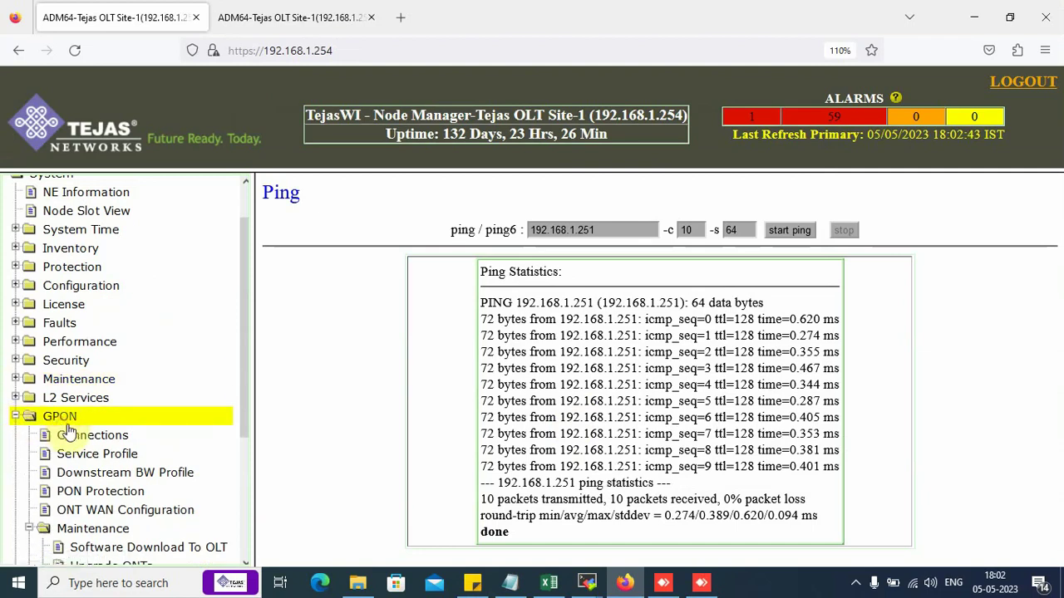
scroll(69, 424, "down", 3)
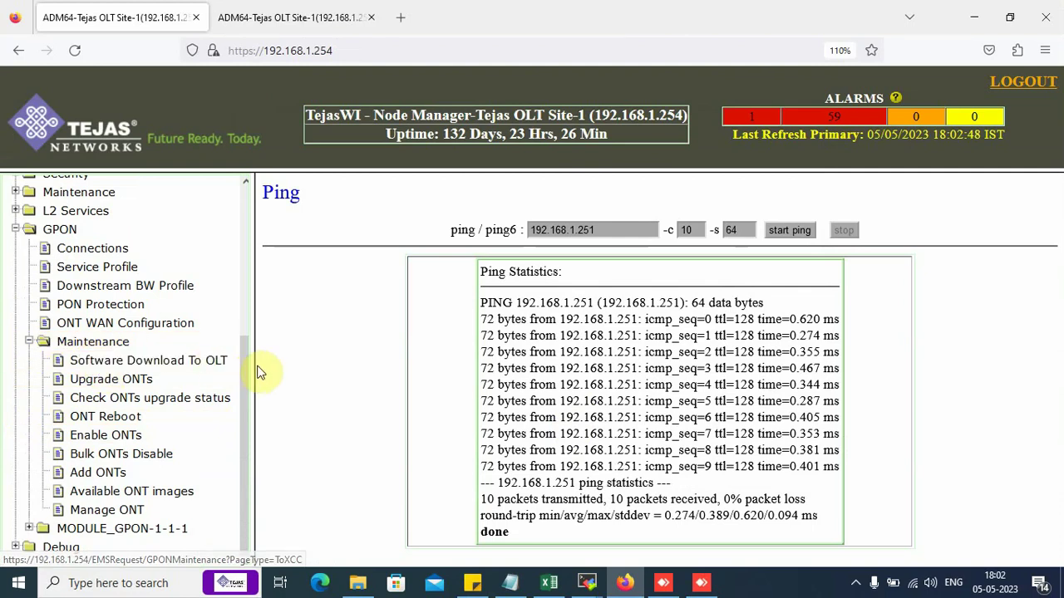
left_click_drag(264, 369, 334, 366)
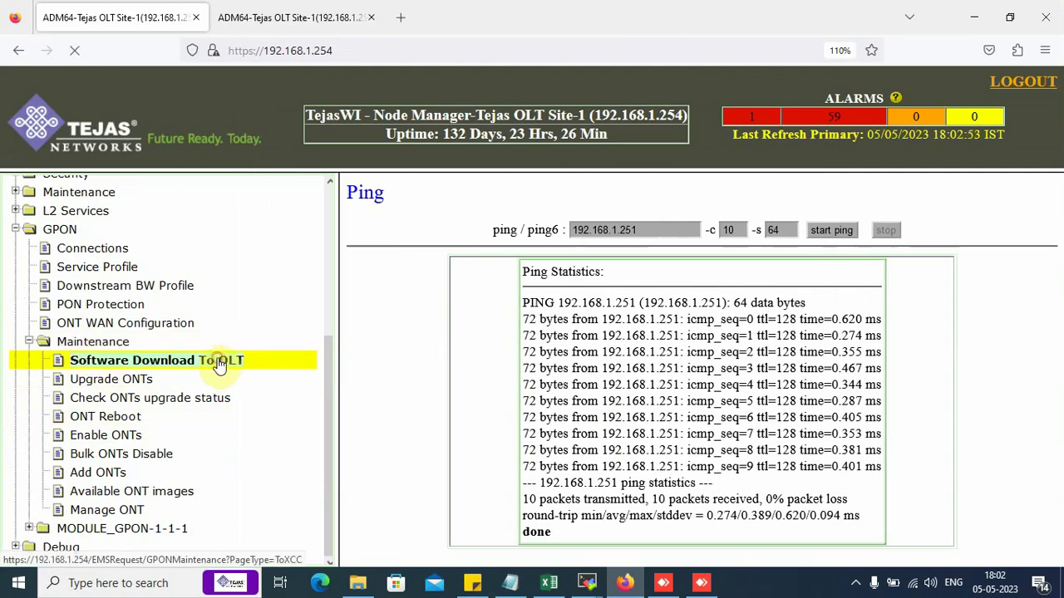
left_click(221, 363)
Enter the FTP username and password, IP address 192.168.1.251 and directory ./ in the form.
left_click(491, 287)
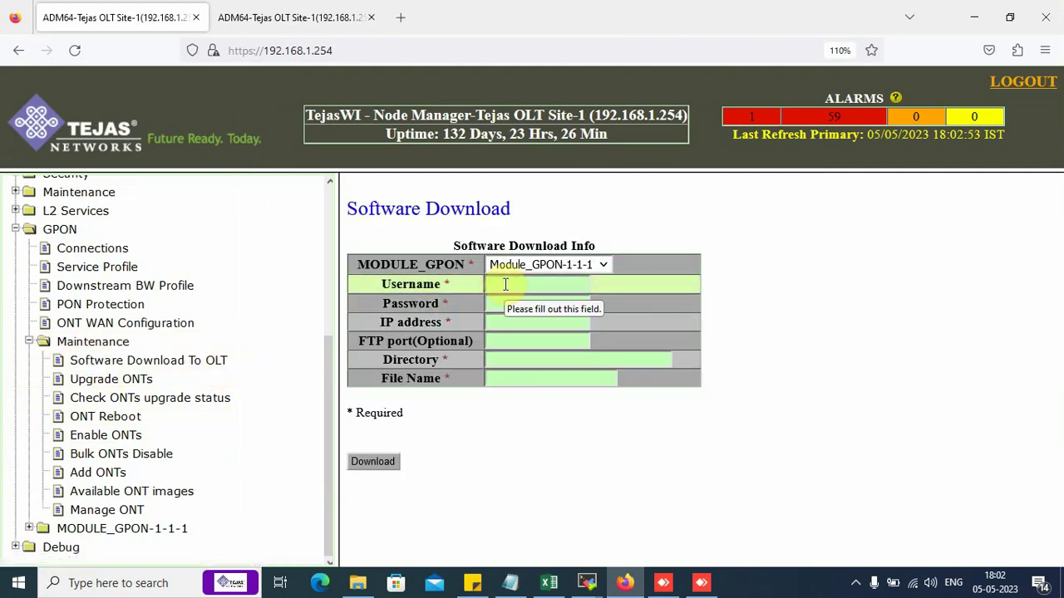
left_click(505, 285)
left_click(505, 284)
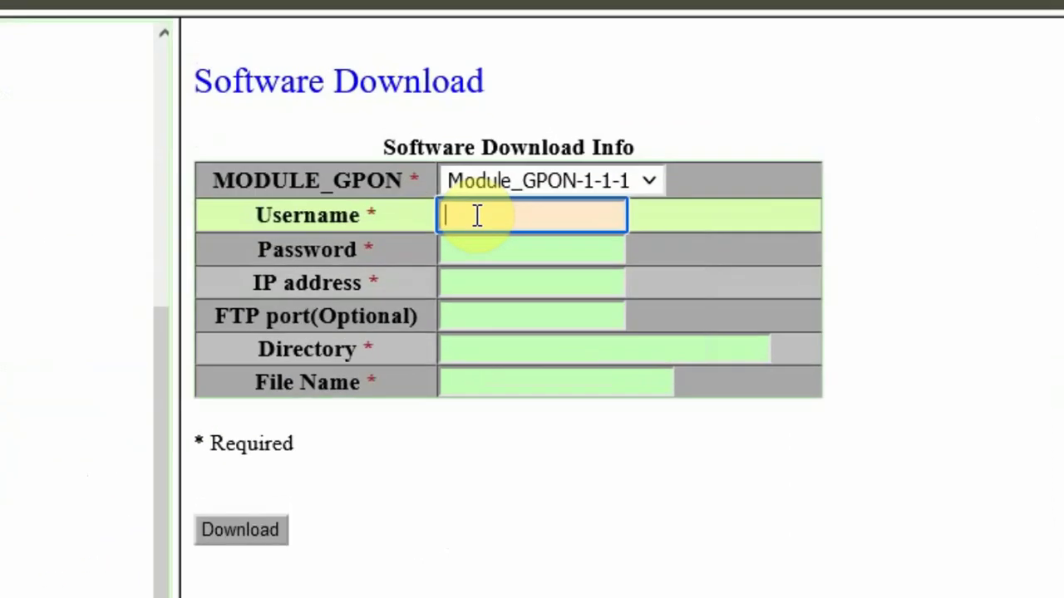
type("MyWindows")
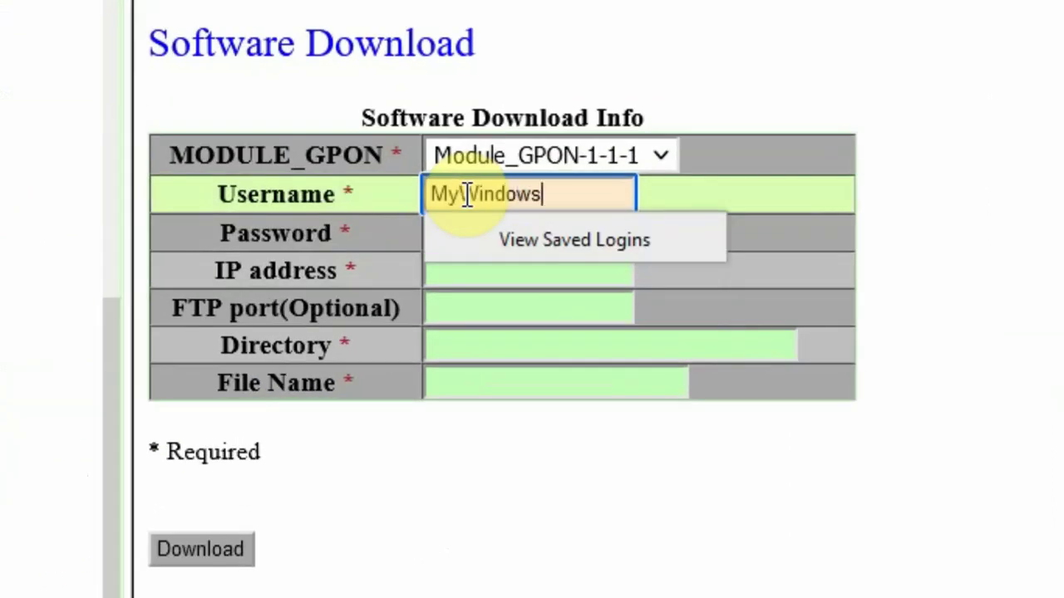
type("PC")
left_click(438, 236)
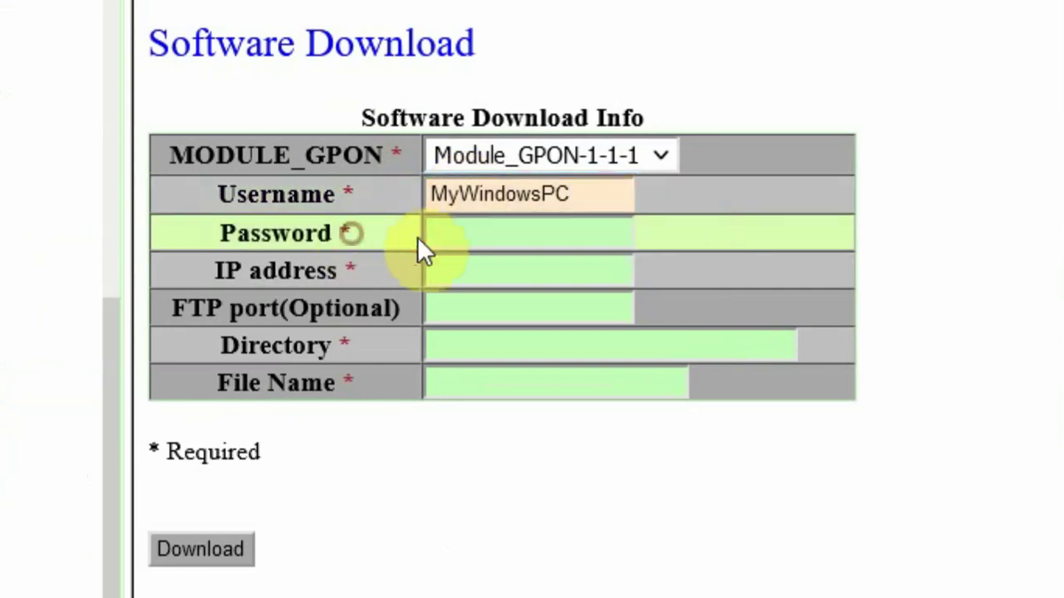
type("a********")
left_click(479, 274)
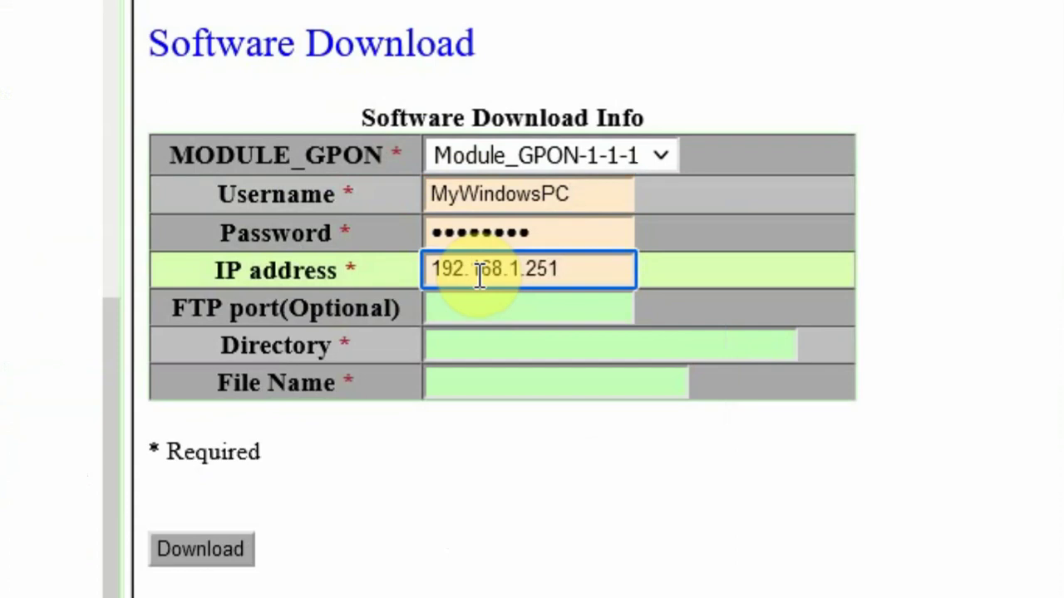
left_click(452, 350)
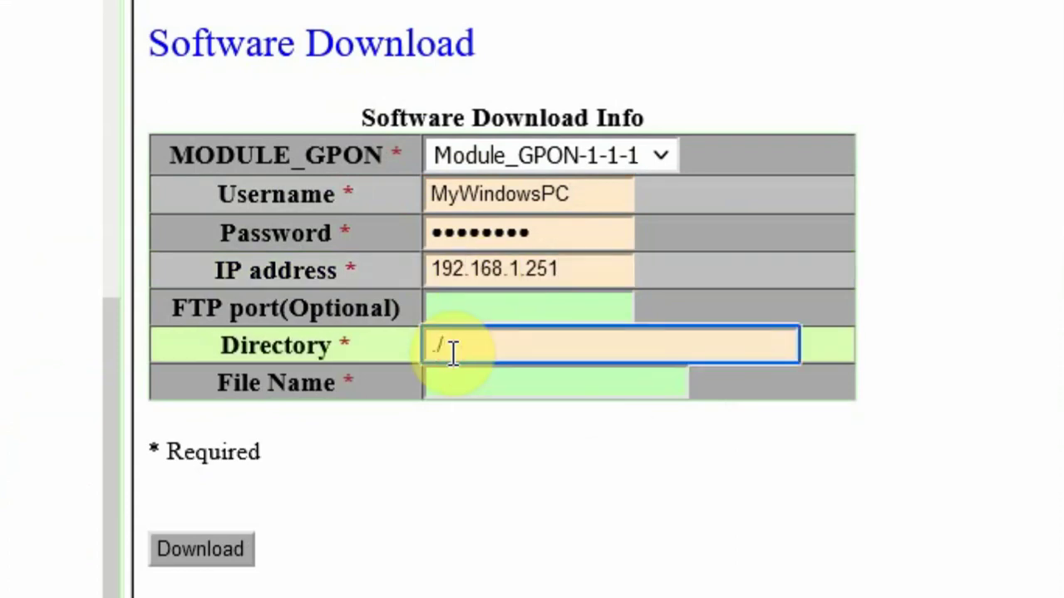
left_click(482, 380)
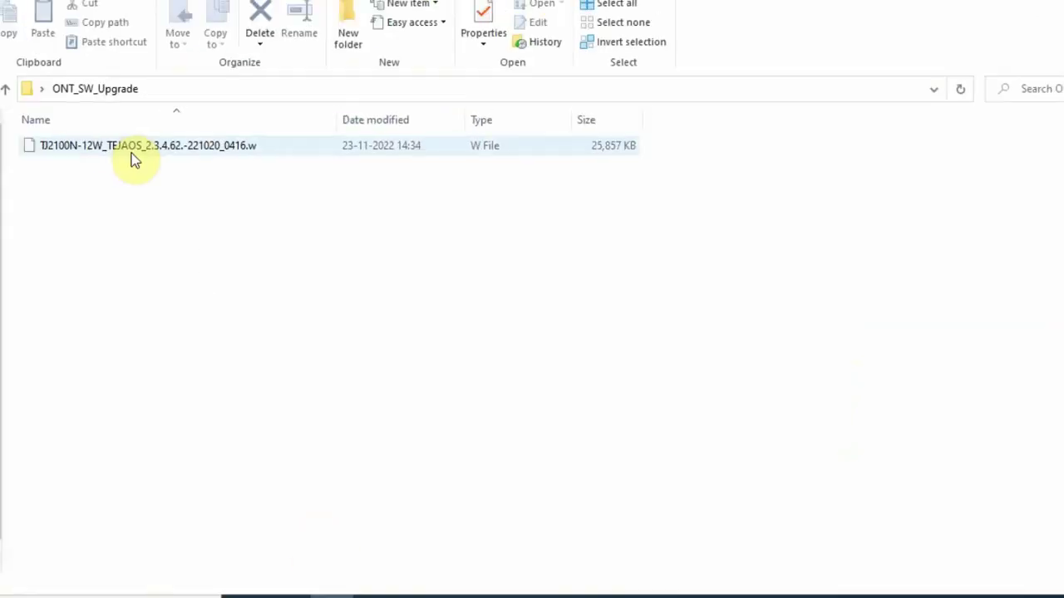
Copy the firmware file's full name and paste it into the form's File Name field.
right_click(171, 175)
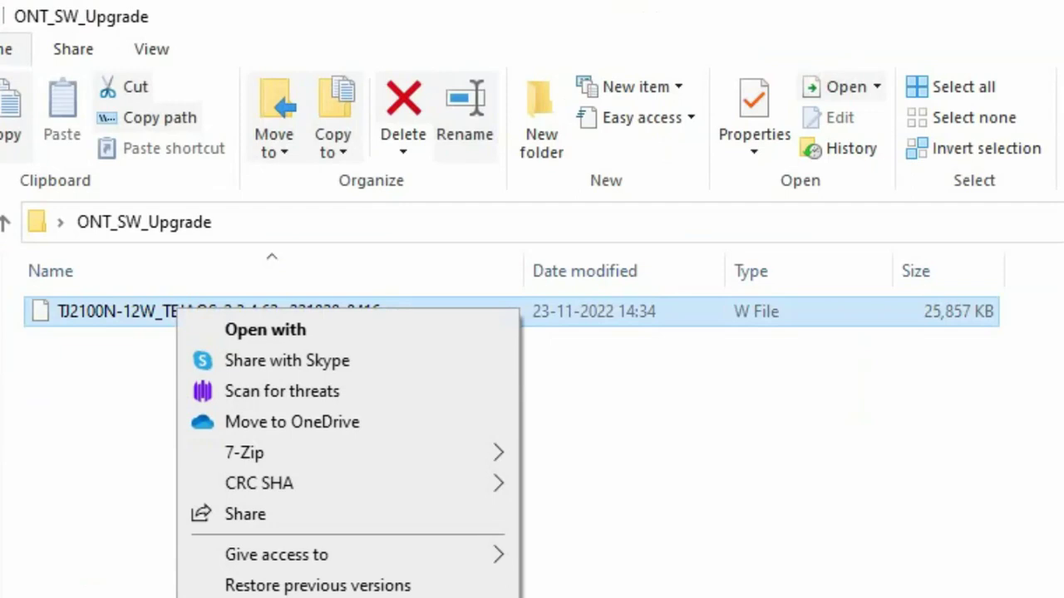
key("m")
left_click_drag(409, 311, 47, 316)
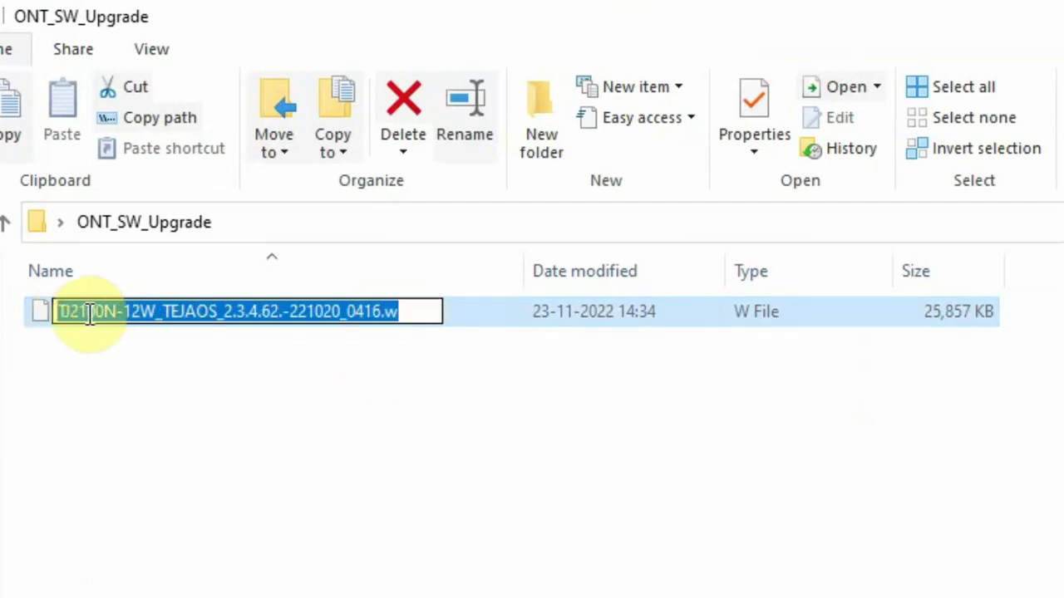
key("Return")
key("alt+Tab")
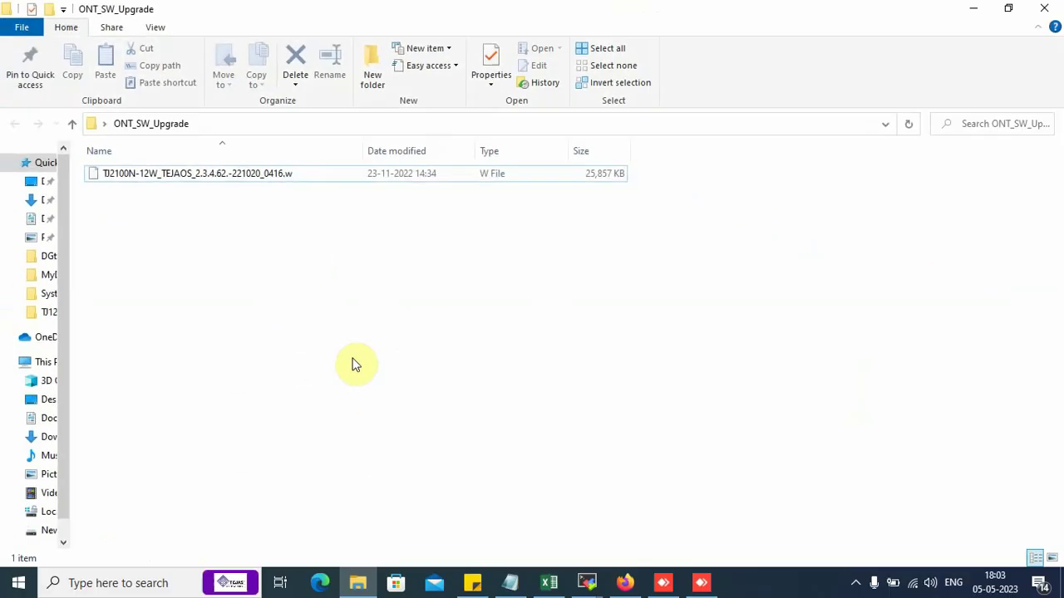
left_click(509, 378)
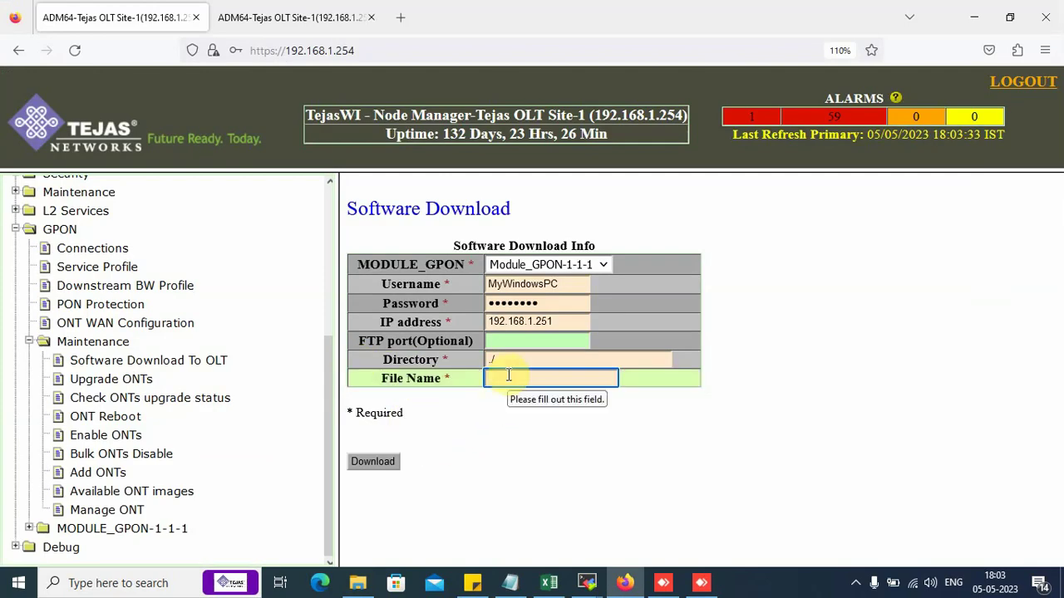
type("TJ2100N-12W_S_2.3.4.62.-221020_0416.w")
Turn on file name extensions in File Explorer so the .w extension shows.
key("alt+Tab")
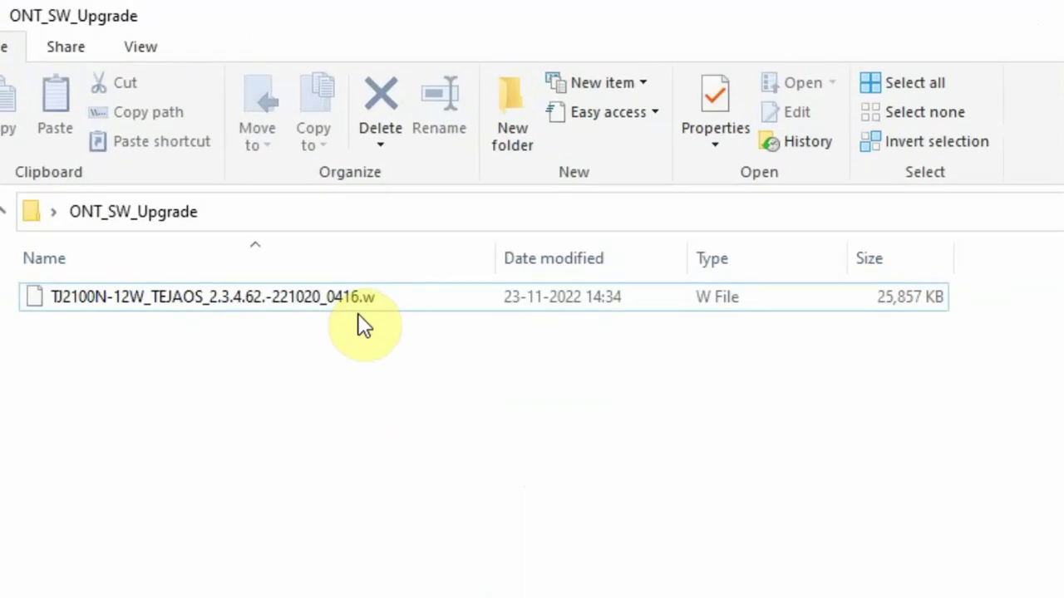
left_click(141, 50)
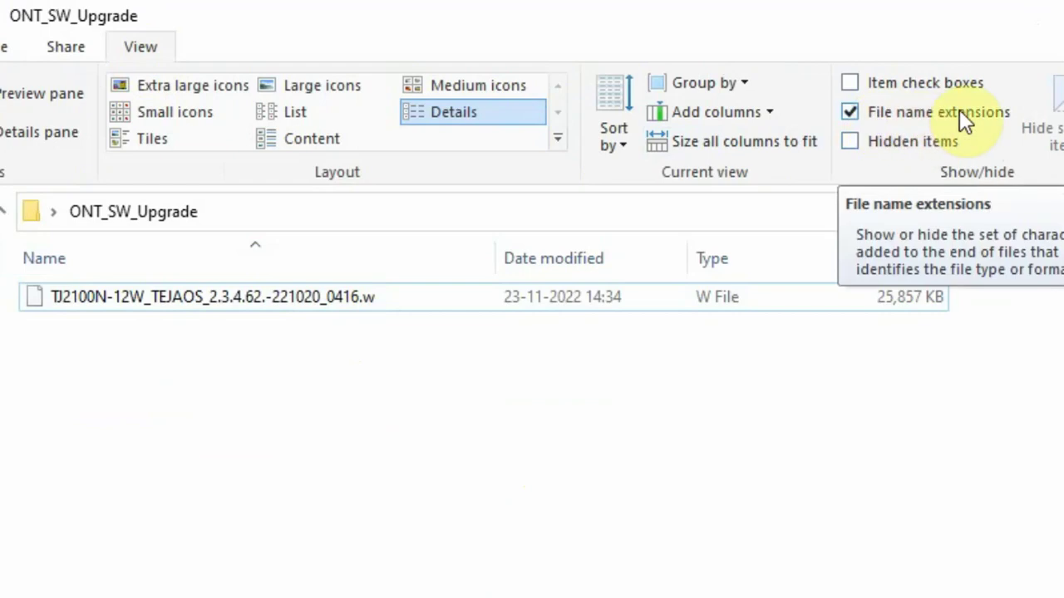
left_click(10, 47)
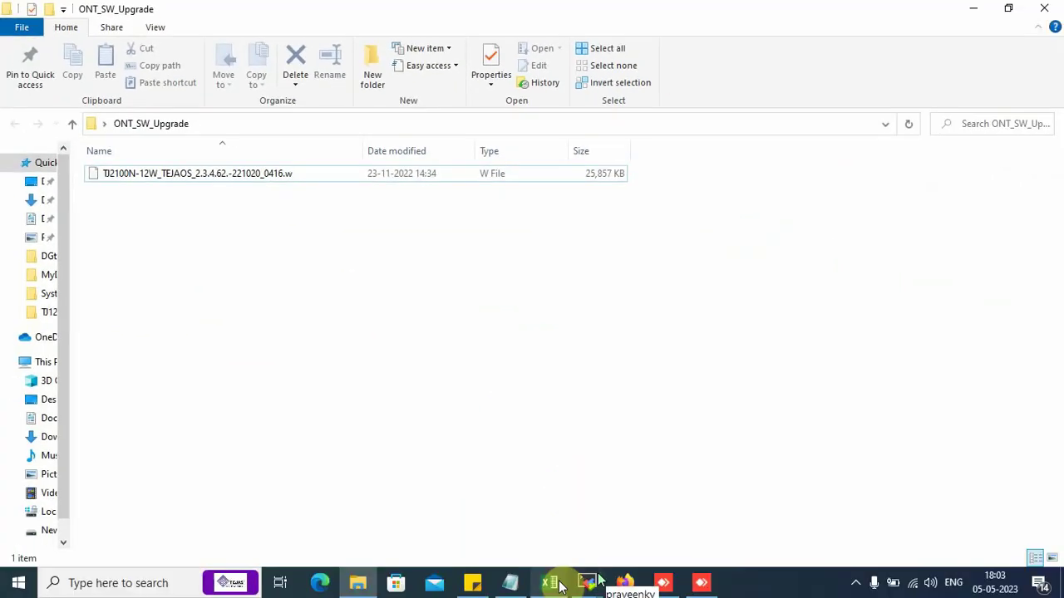
Verify MobaXterm's FTP server is running and the PC address is 192.168.1.251.
left_click(623, 582)
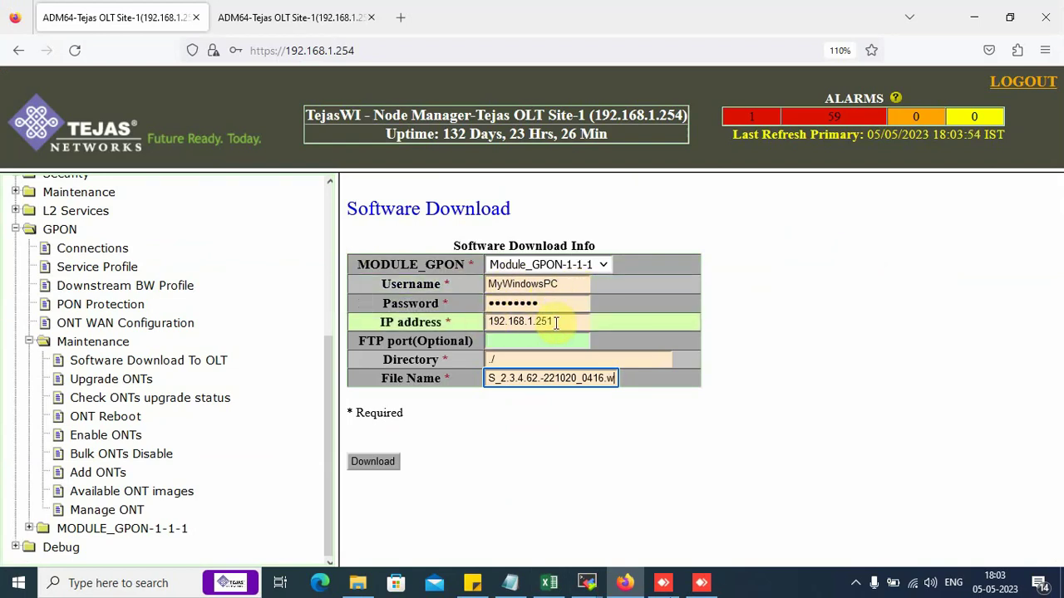
left_click(589, 584)
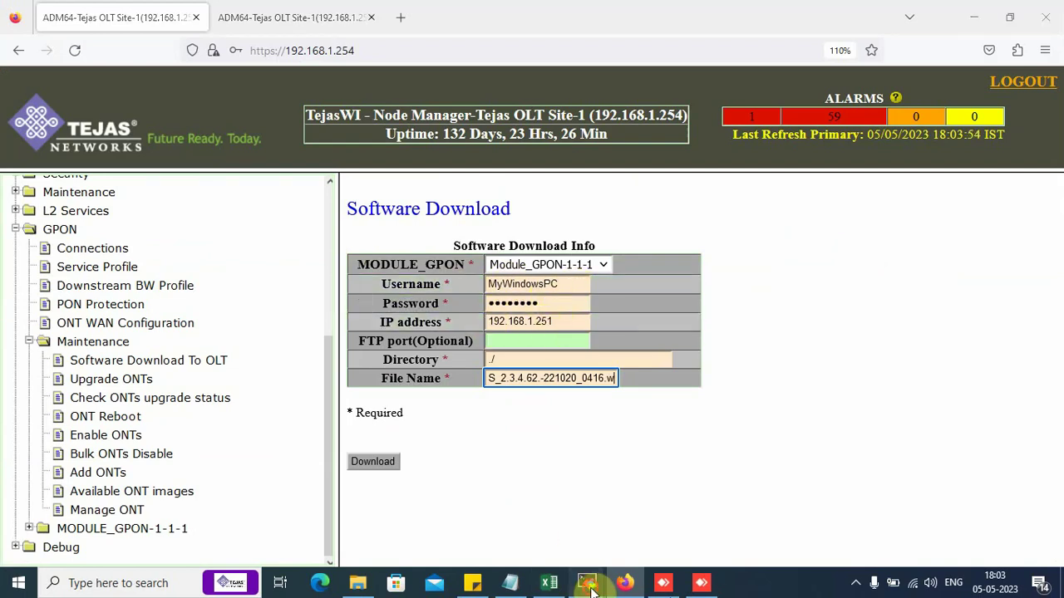
left_click(609, 553)
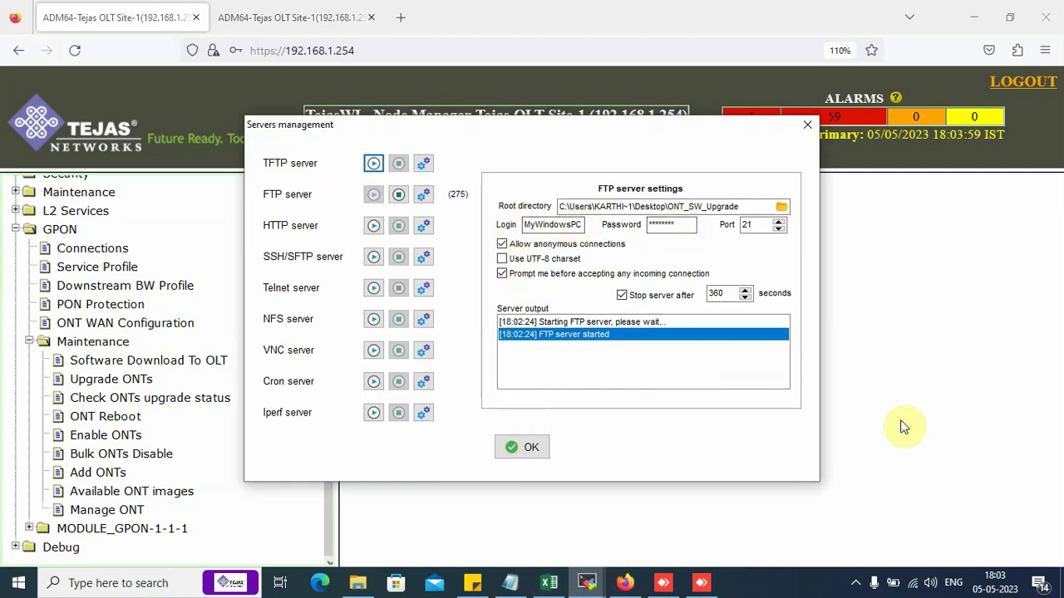
left_click(918, 408)
mouse_move(587, 582)
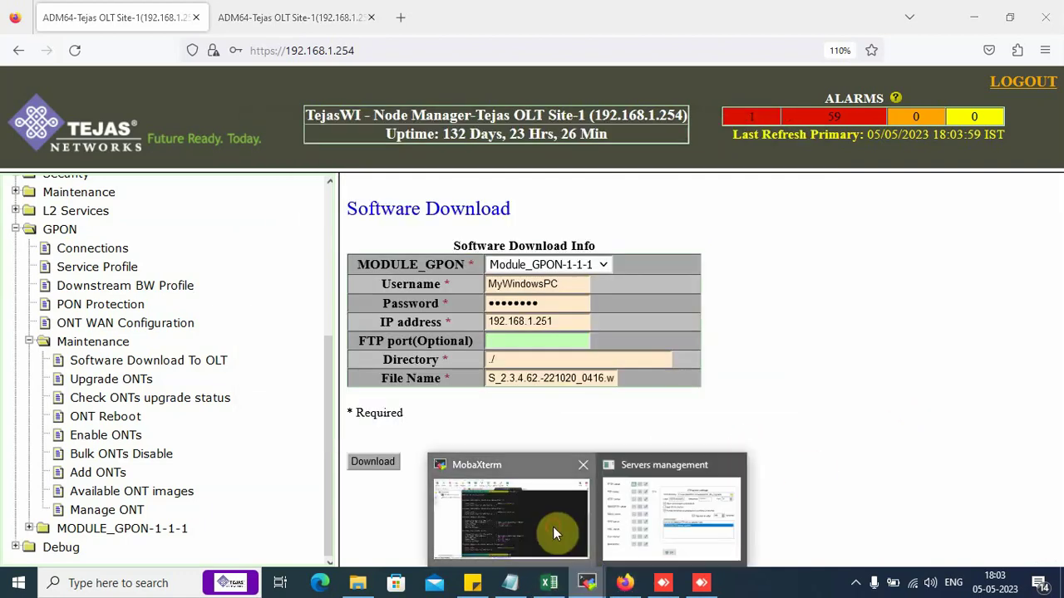
left_click(553, 527)
left_click_drag(436, 327, 527, 332)
left_click(577, 340)
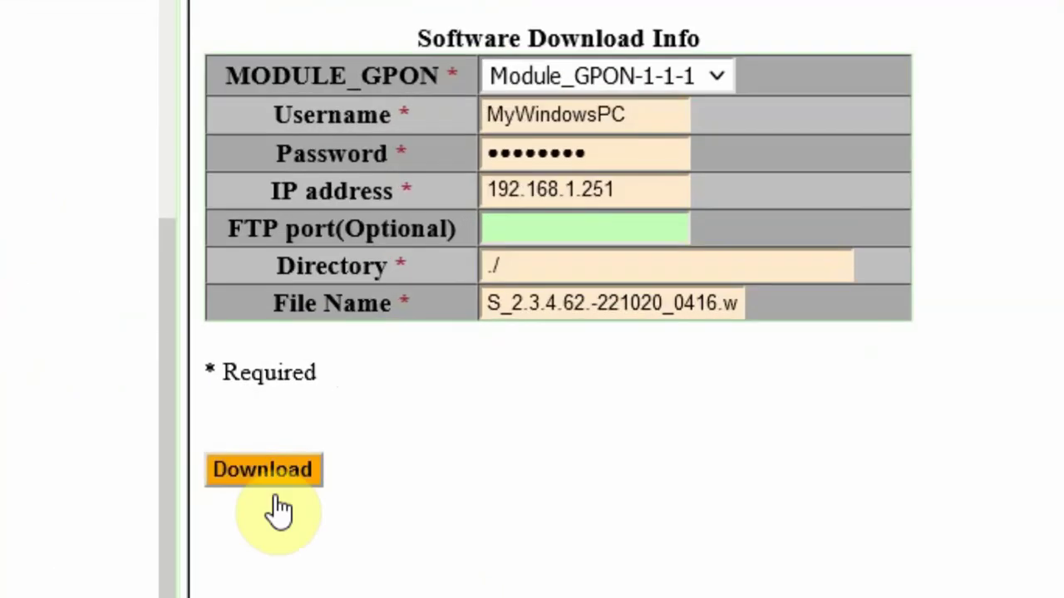
Submit the firmware download, decline saving the login, and allow the OLT's FTP connection.
left_click(318, 468)
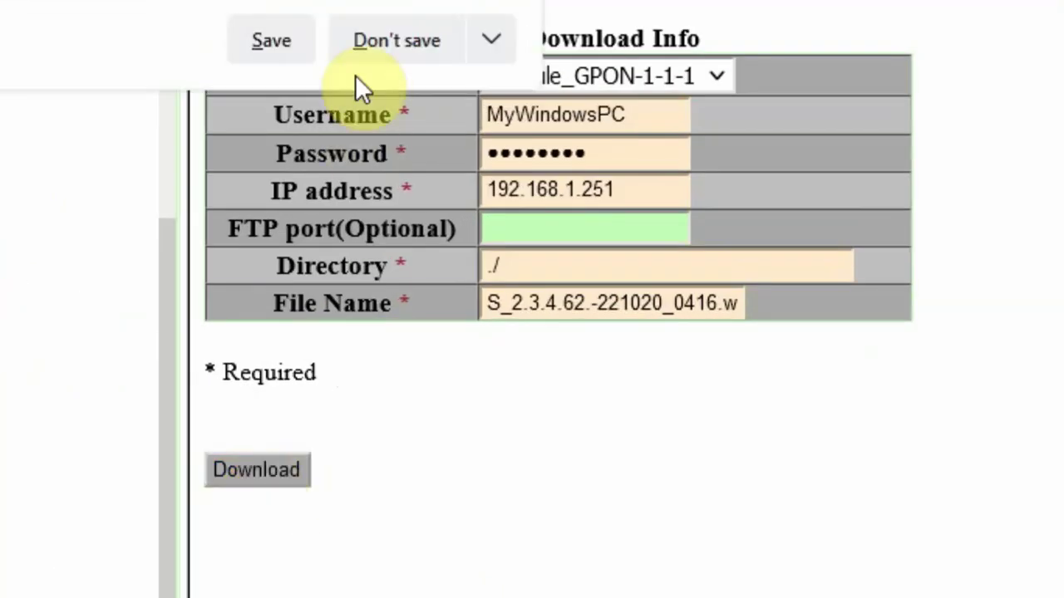
left_click(363, 49)
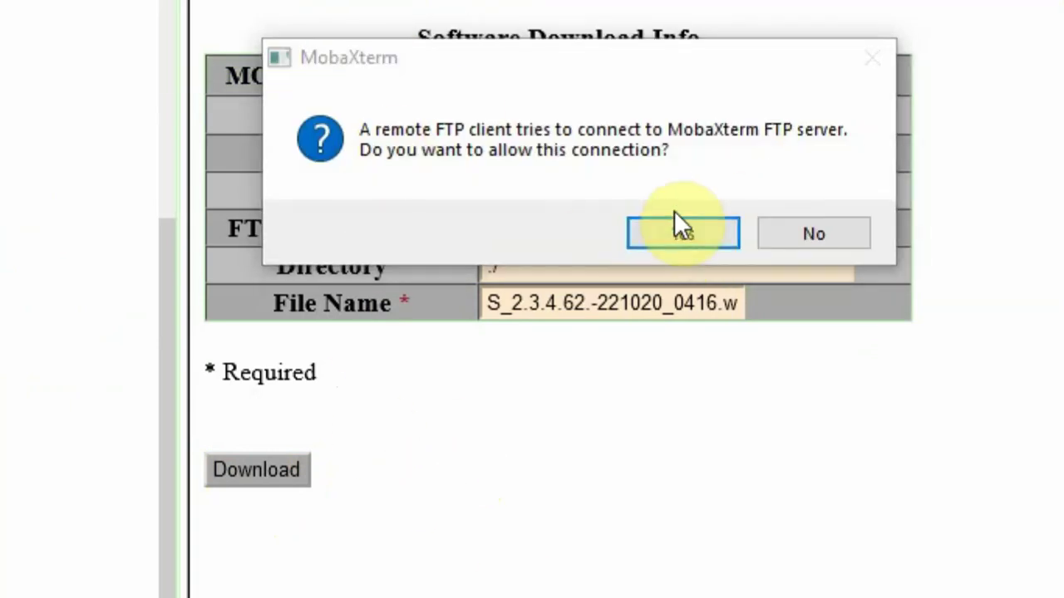
left_click(689, 228)
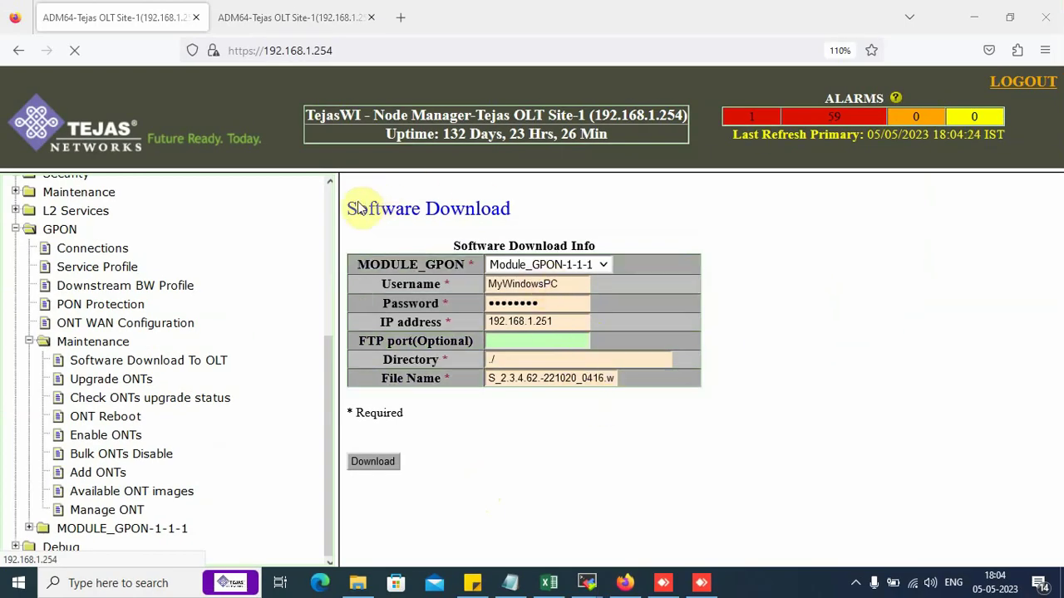
Check the 'Successfully Downloaded To OLT card' message and review MobaXterm's FTP server log.
left_click_drag(348, 192, 665, 184)
left_click(693, 193)
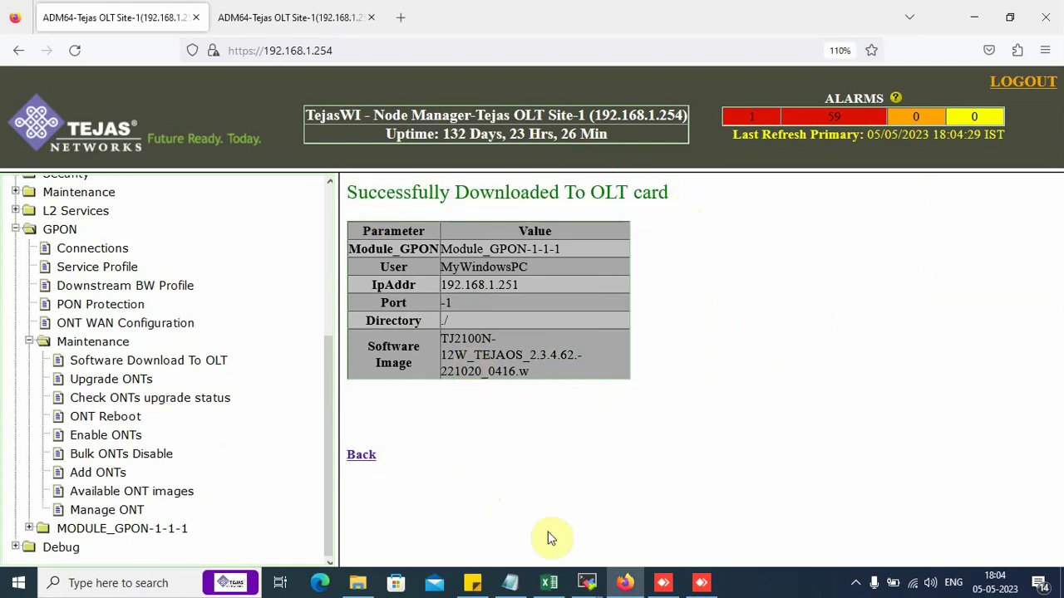
mouse_move(586, 582)
left_click(645, 533)
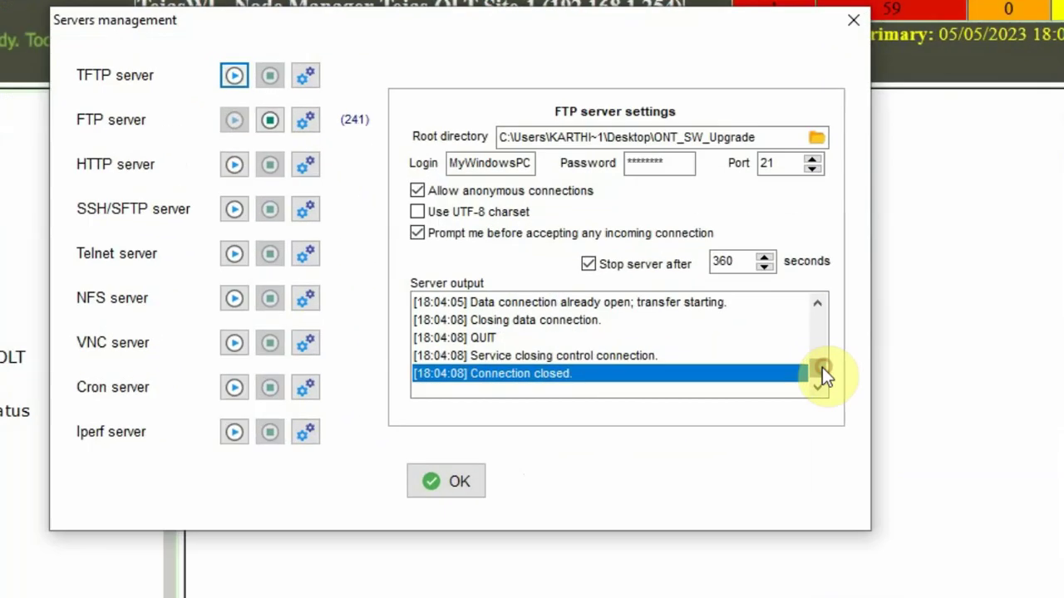
scroll(789, 369, "up", 3)
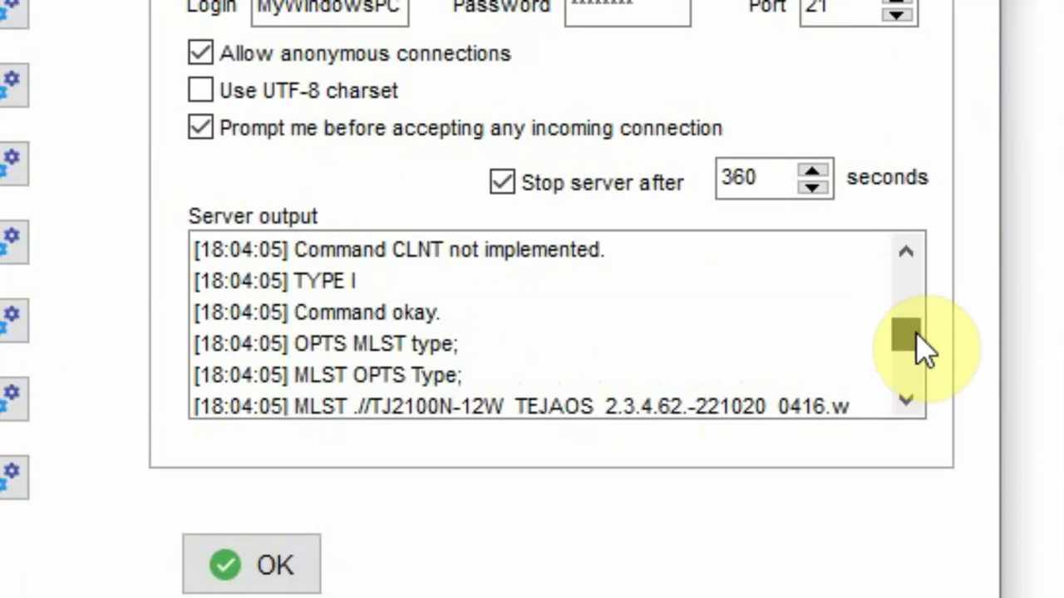
scroll(790, 365, "down", 2)
scroll(914, 391, "down", 1)
scroll(915, 399, "up", 3)
scroll(927, 401, "down", 3)
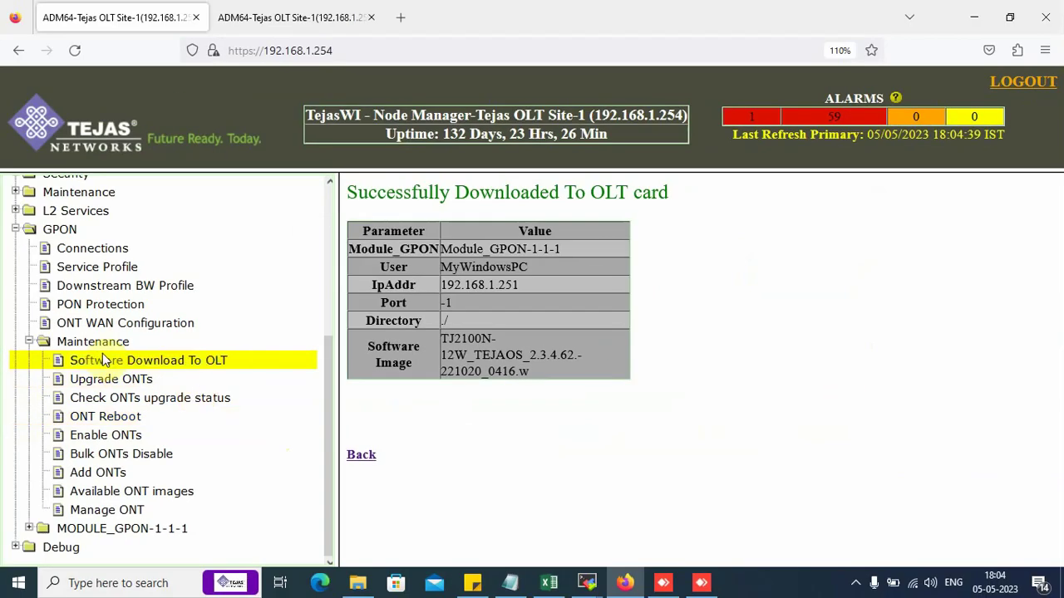
Start an ONT upgrade using software build 2.3.4.62.
left_click(86, 363)
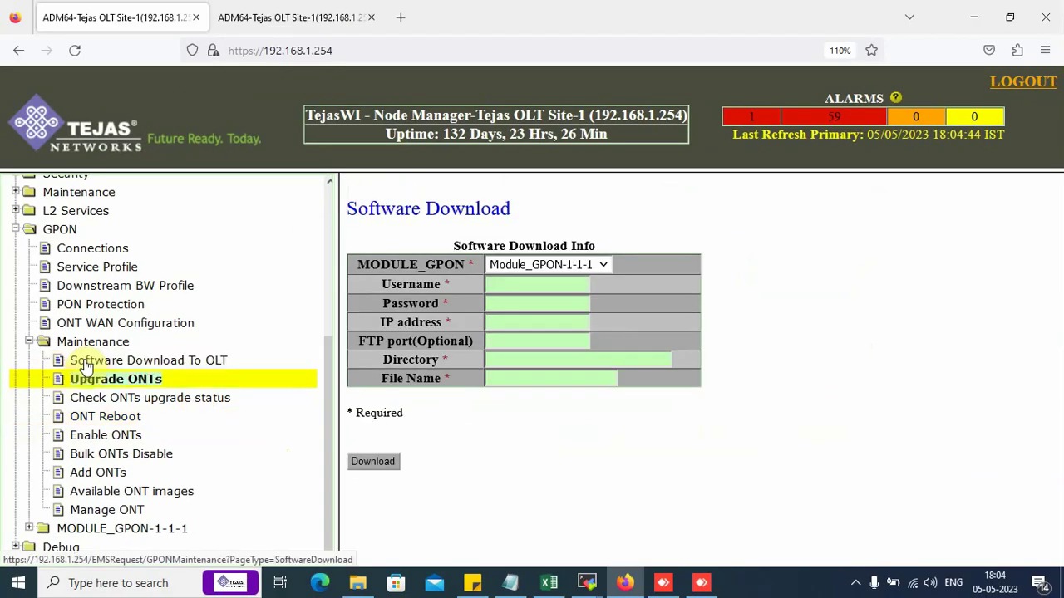
left_click(93, 382)
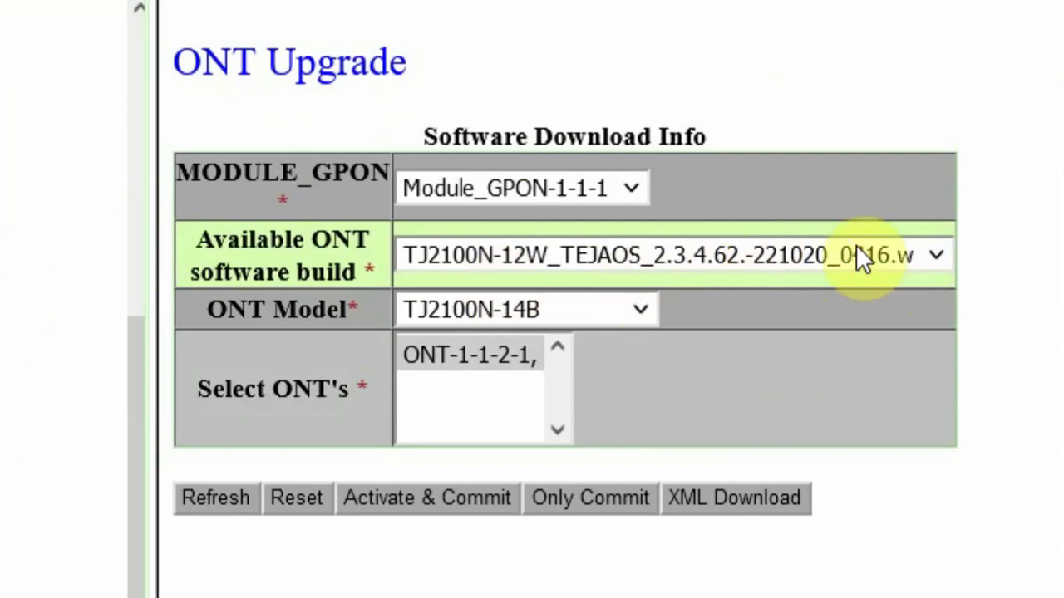
left_click(934, 260)
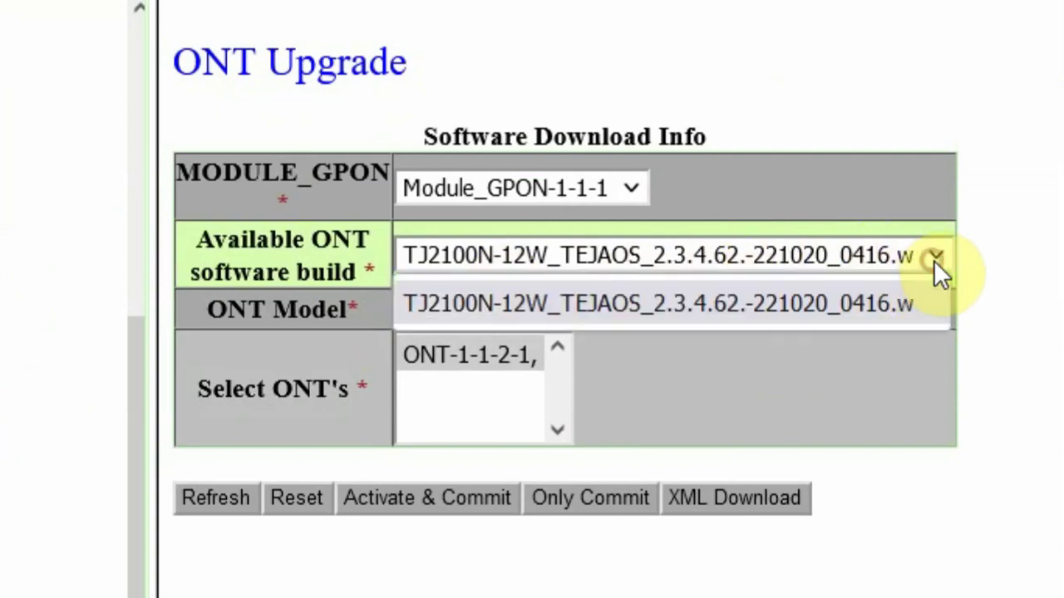
left_click(740, 305)
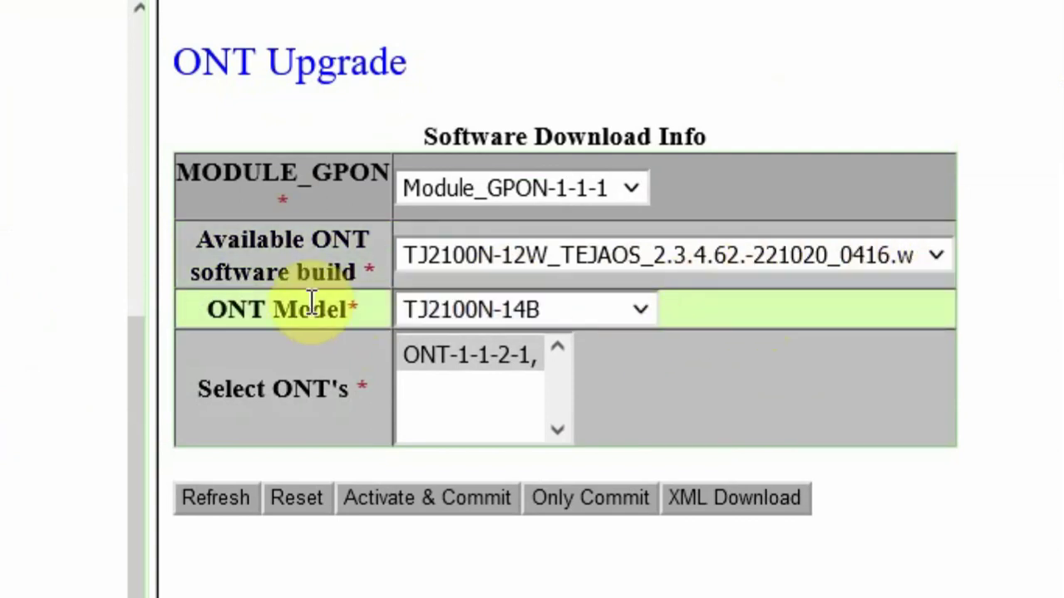
Set ONT model TJ2100N-12W, select ONT-1-1-2-8, then view the ONT list.
left_click(630, 304)
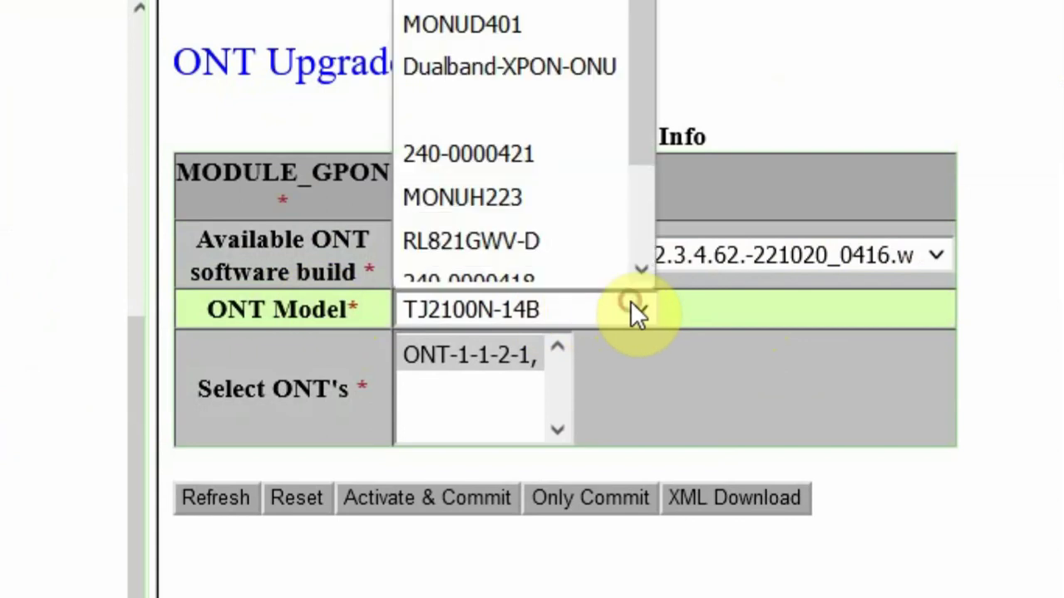
left_click_drag(627, 40, 591, 77)
left_click(498, 109)
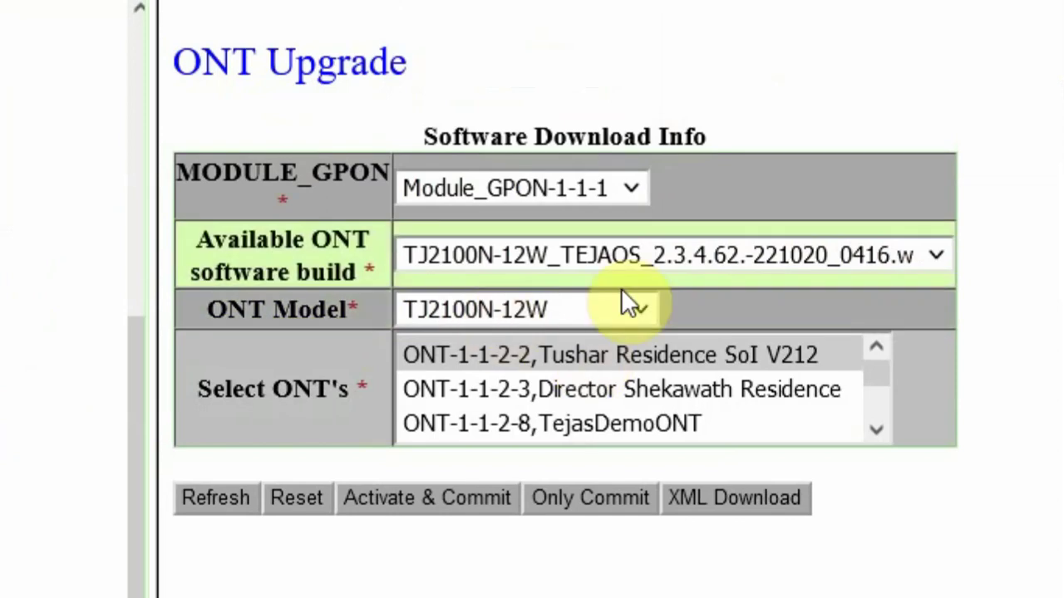
scroll(876, 430, "down", 1)
left_click(572, 341)
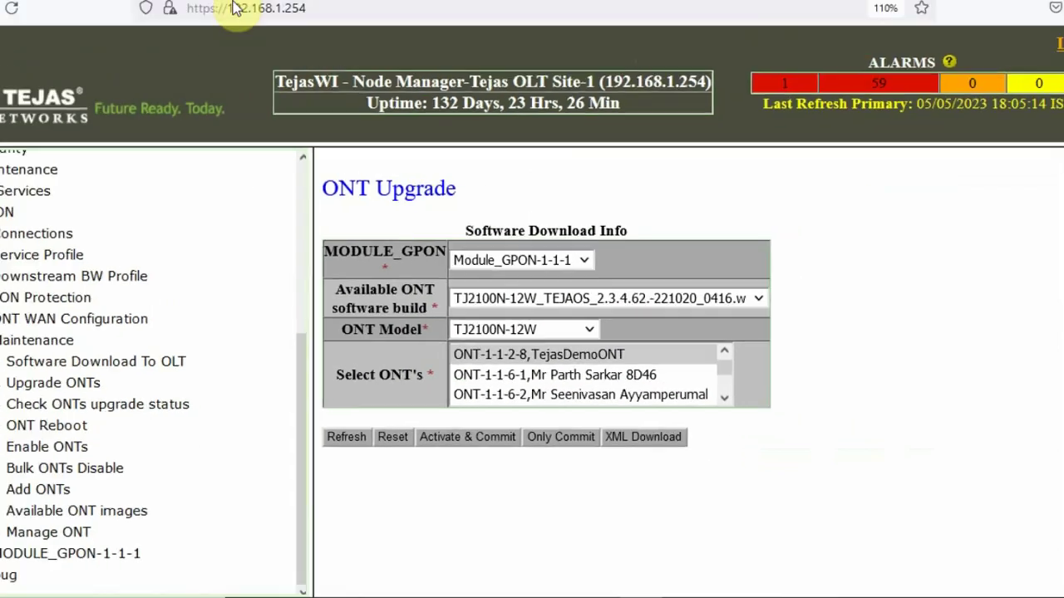
left_click(287, 17)
scroll(160, 448, "down", 5)
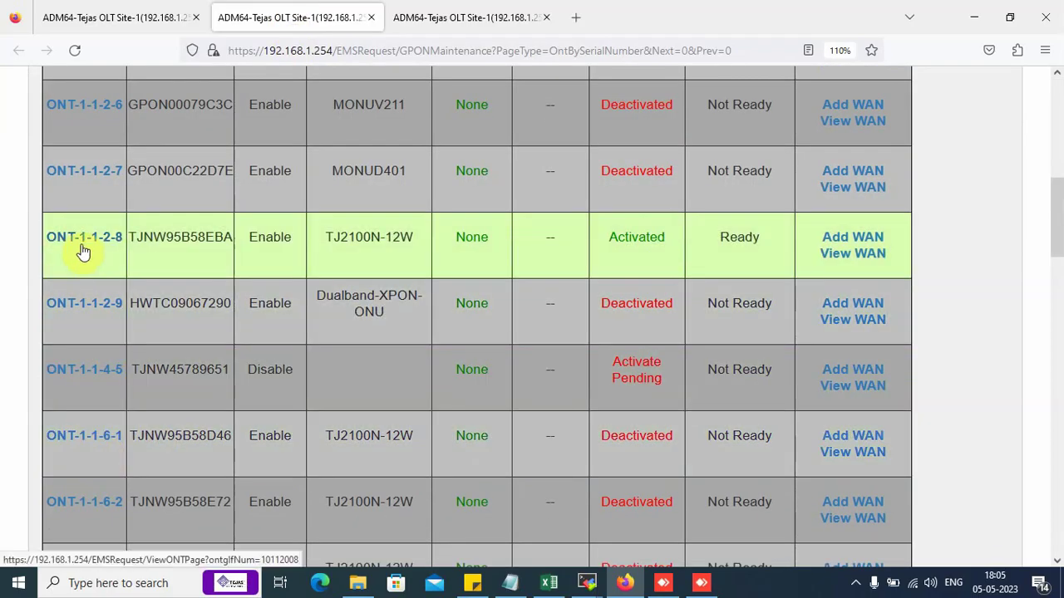
Confirm ONT-1-1-2-8's TJ2100N-12W model in the list, then select it in the upgrade form.
left_click_drag(407, 239, 414, 239)
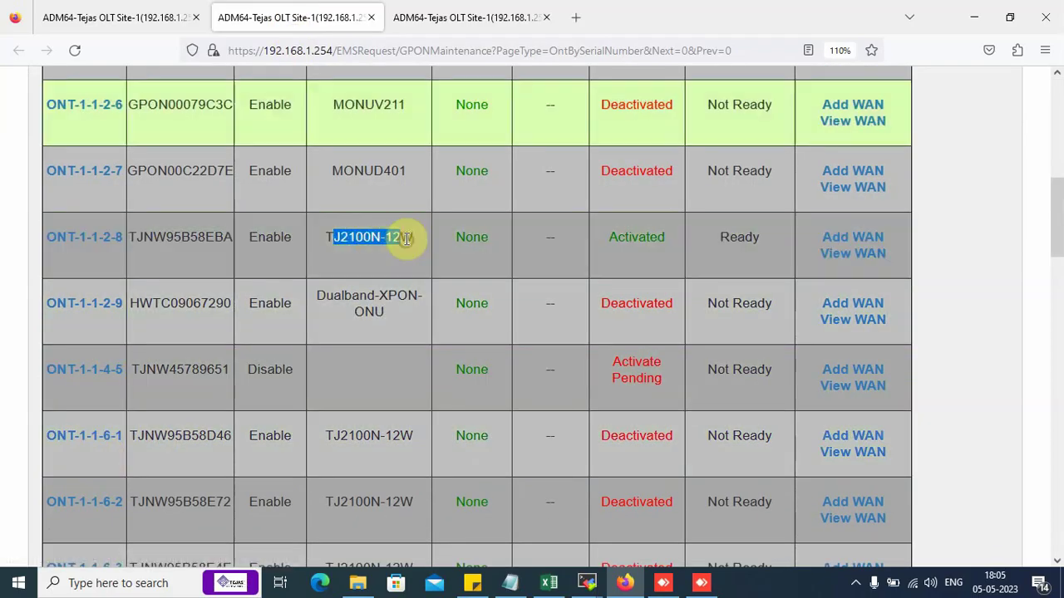
left_click(140, 15)
left_click(499, 354)
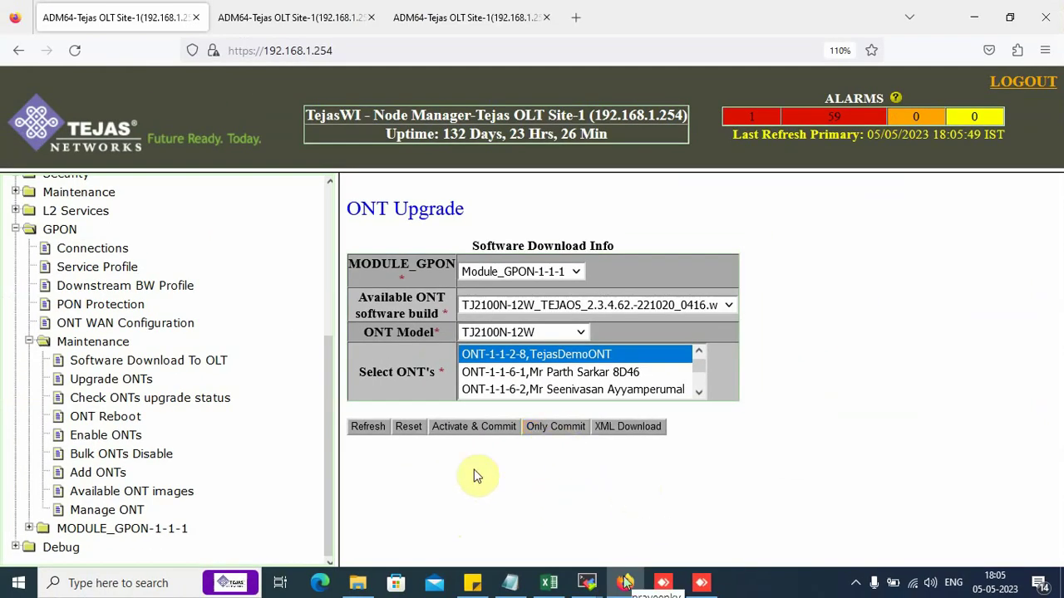
Activate and commit the new firmware on ONT-1-1-2-8, which shows Download in Progress.
left_click(474, 429)
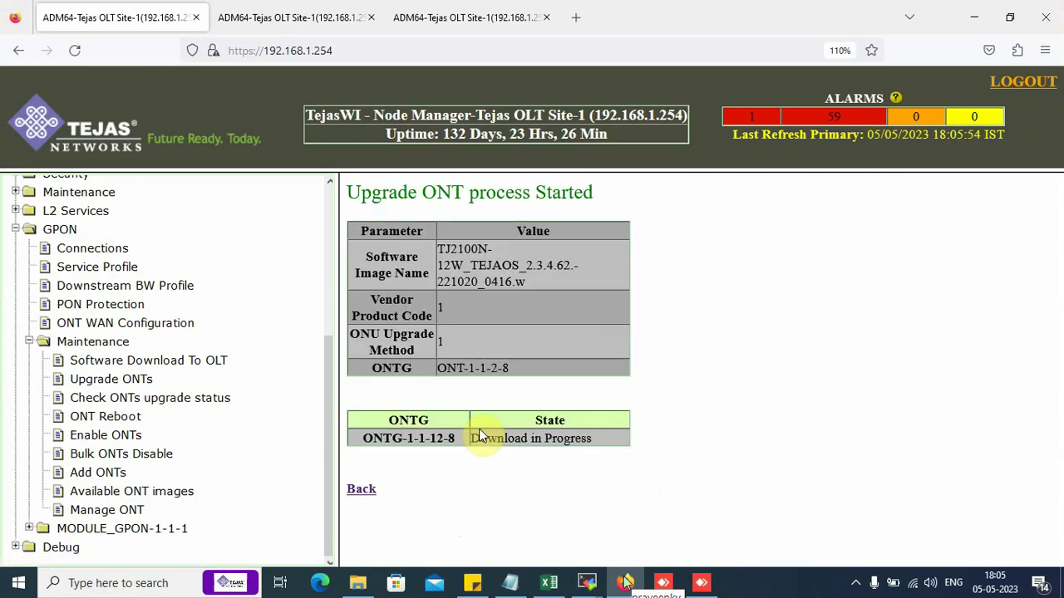
left_click_drag(470, 438, 596, 438)
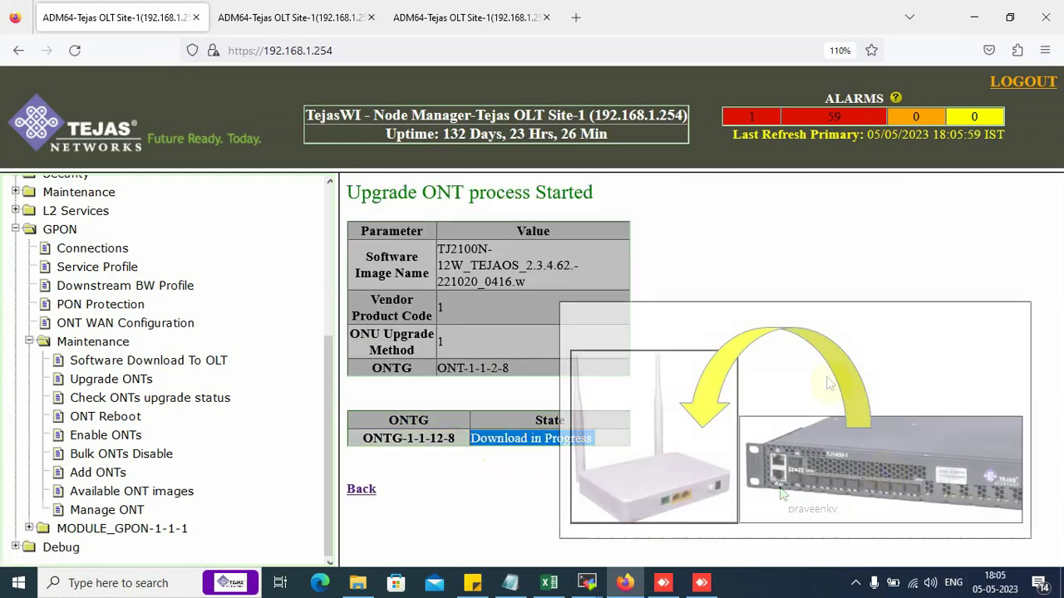
left_click(1012, 553)
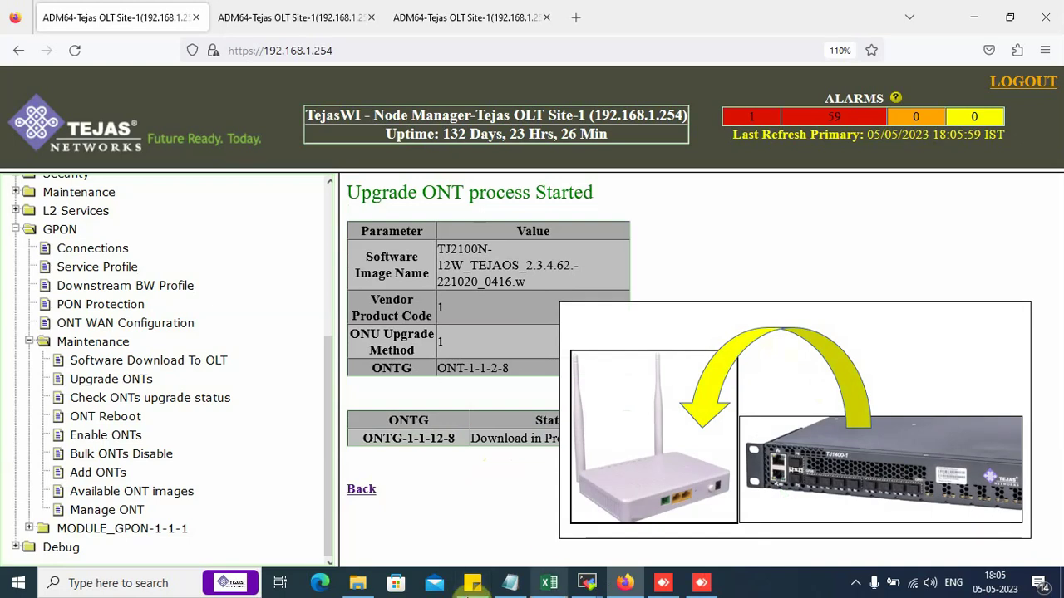
Review the Step 2 instructions and OLT network diagram in the Notepad upgrade notes.
left_click(510, 583)
left_click_drag(5, 446, 528, 496)
left_click(502, 275)
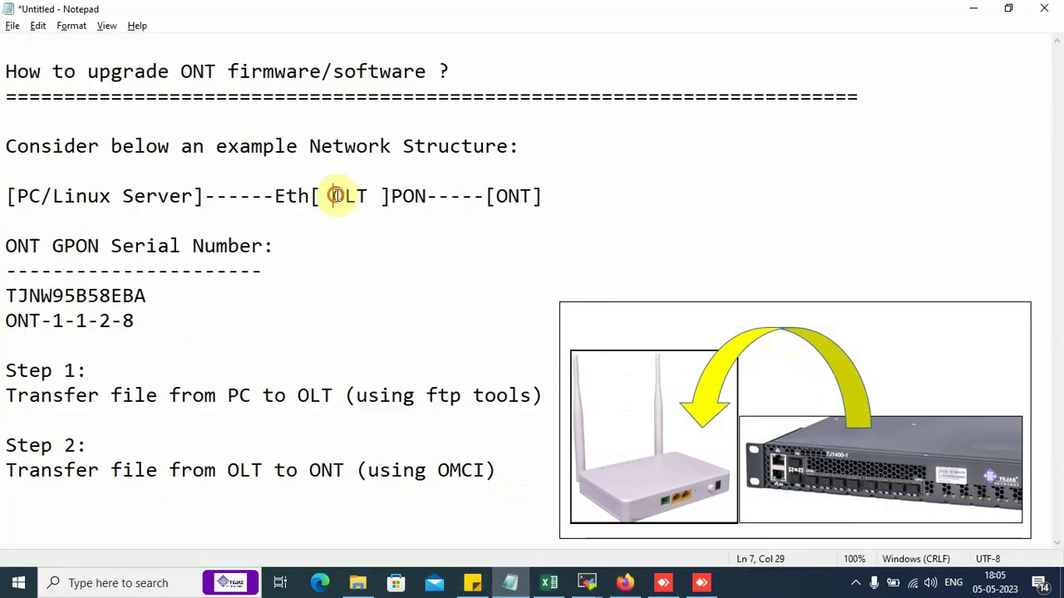
left_click_drag(335, 197, 532, 194)
left_click(474, 257)
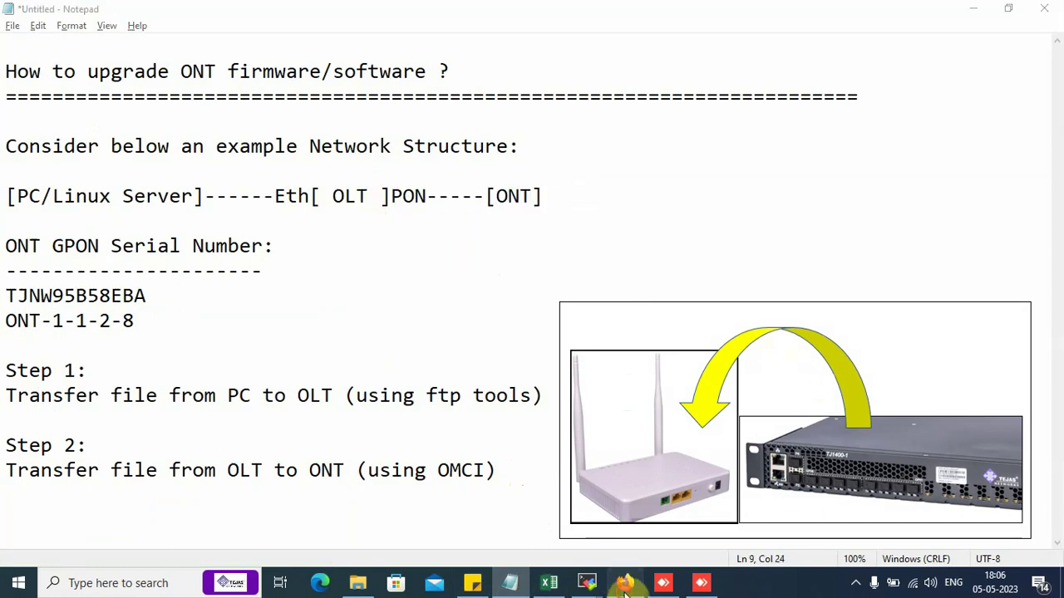
left_click(624, 584)
Close the unneeded third browser tab holding the version table.
left_click(300, 23)
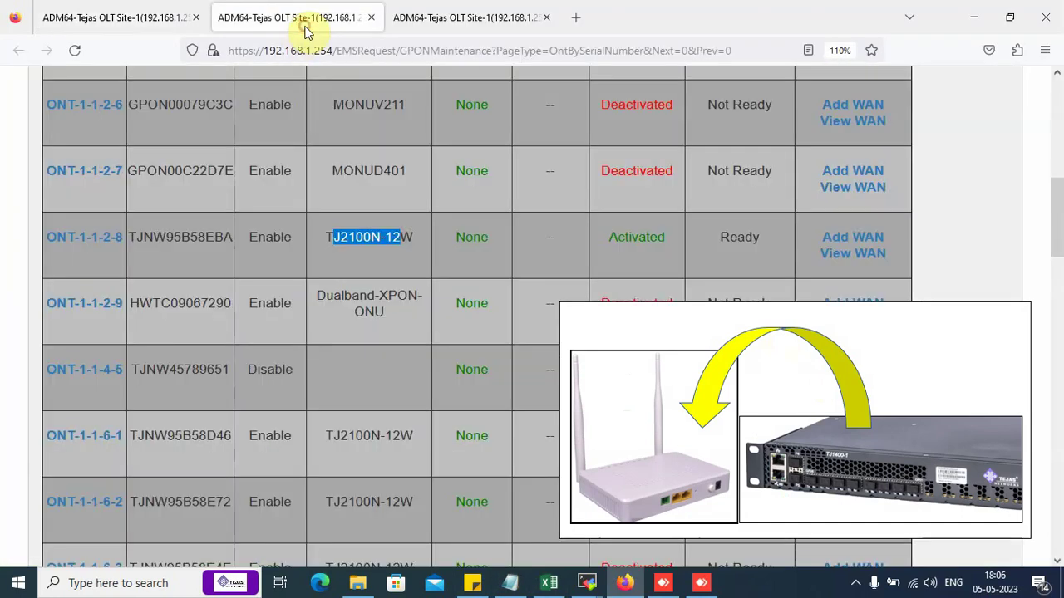
left_click(427, 25)
left_click(309, 9)
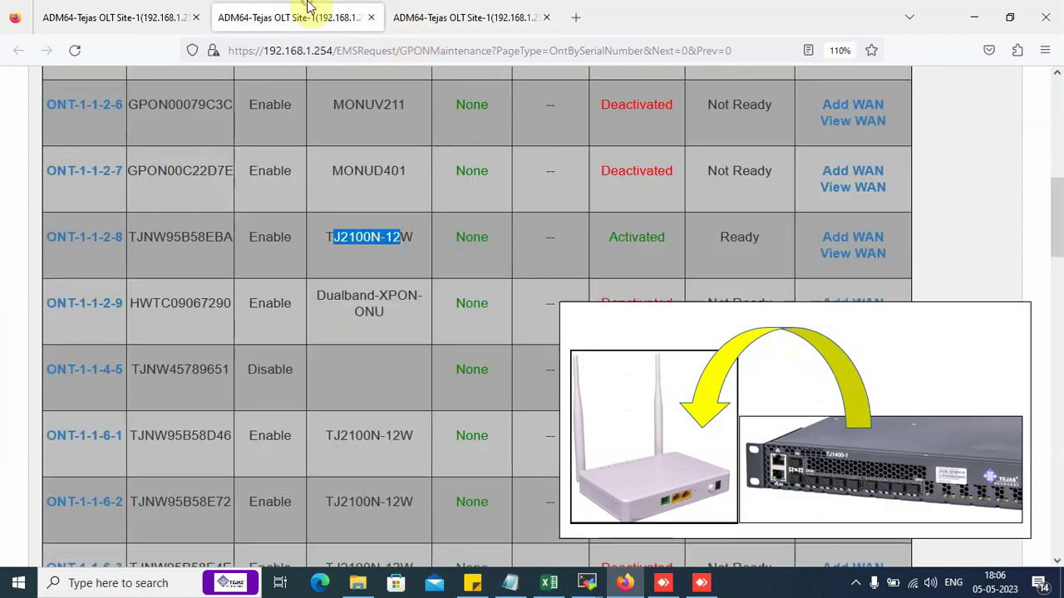
left_click(522, 21)
left_click(546, 18)
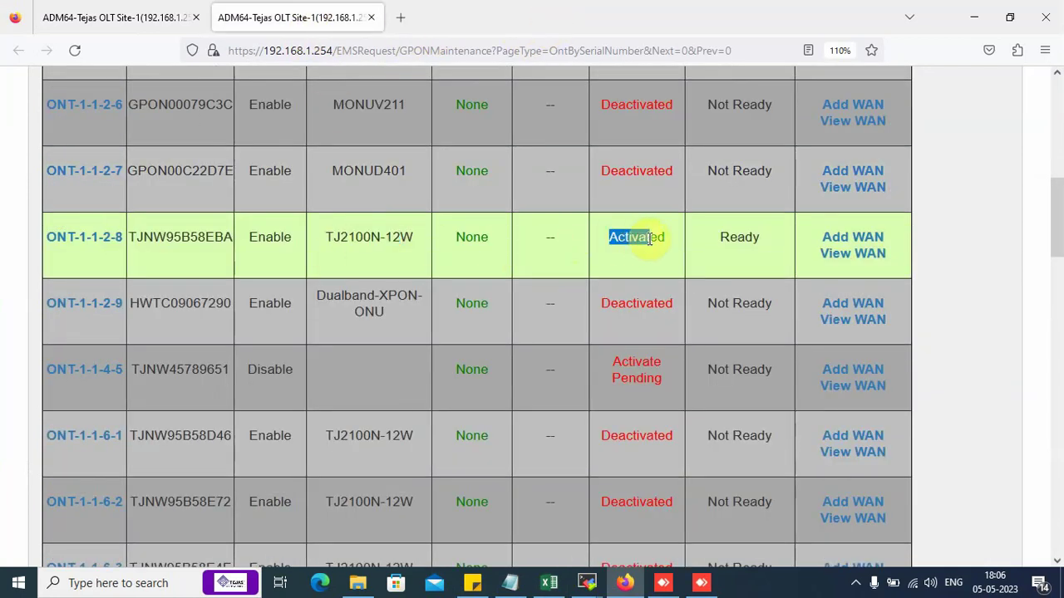
Reload the ONT list and inspect the ONT-1-1-2-8 row before returning to the upgrade page.
left_click(76, 50)
left_click(150, 240)
left_click_drag(151, 240, 401, 241)
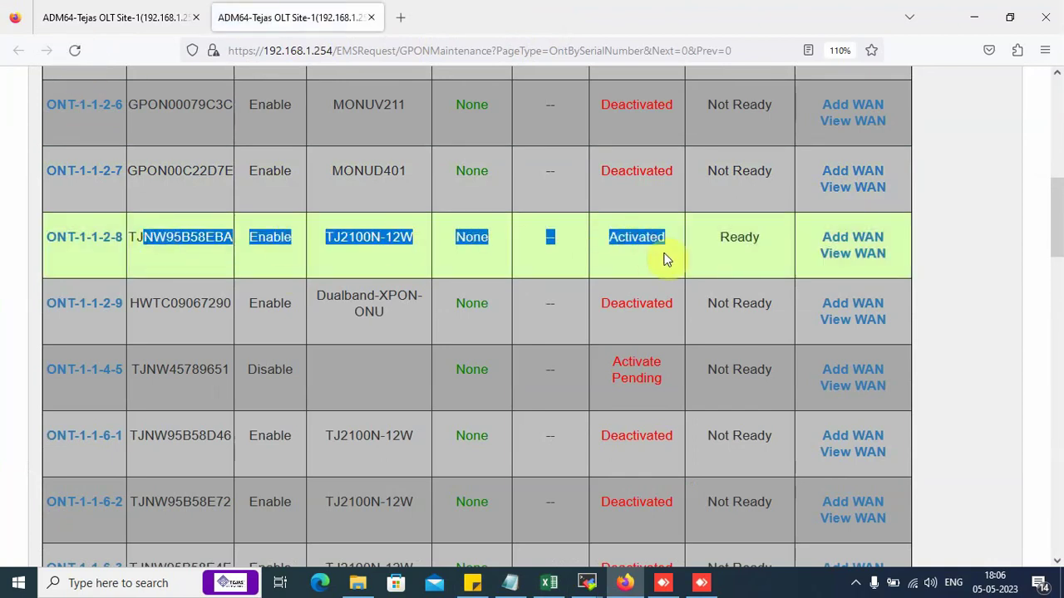
left_click(636, 256)
left_click(130, 29)
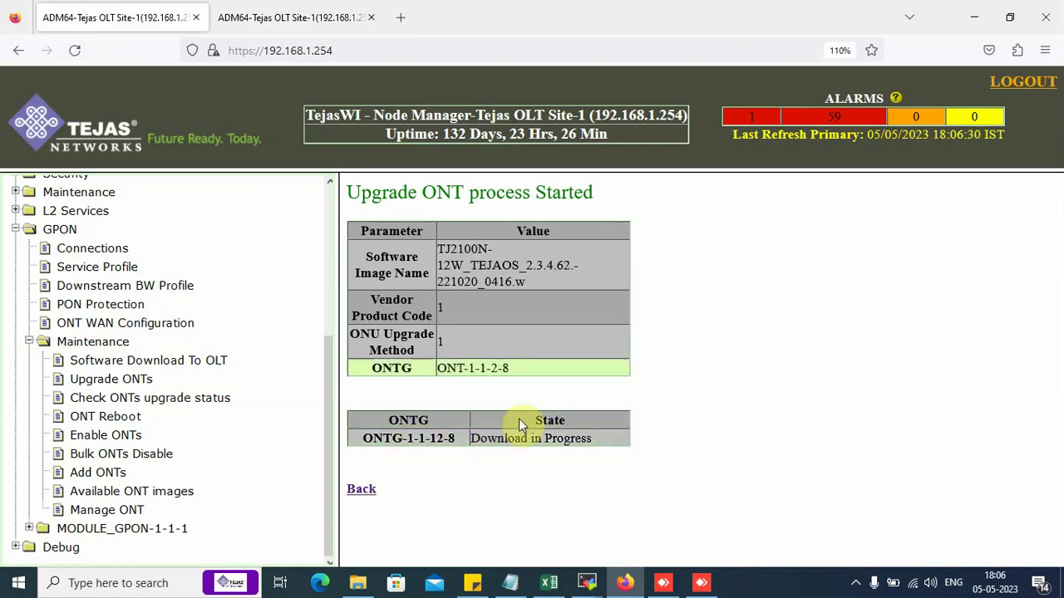
Request upgrade status for ONT-1-1-2-8 on Module_GPON-1-1-1, model TJ2100N-12W.
left_click(206, 403)
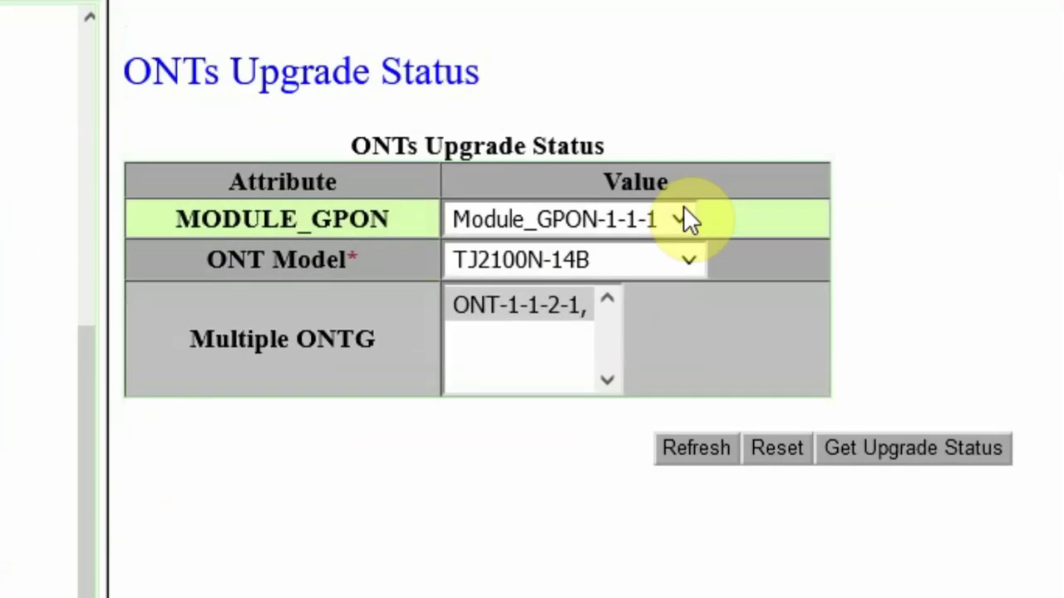
left_click(625, 281)
left_click(629, 266)
left_click(687, 259)
left_click(568, 352)
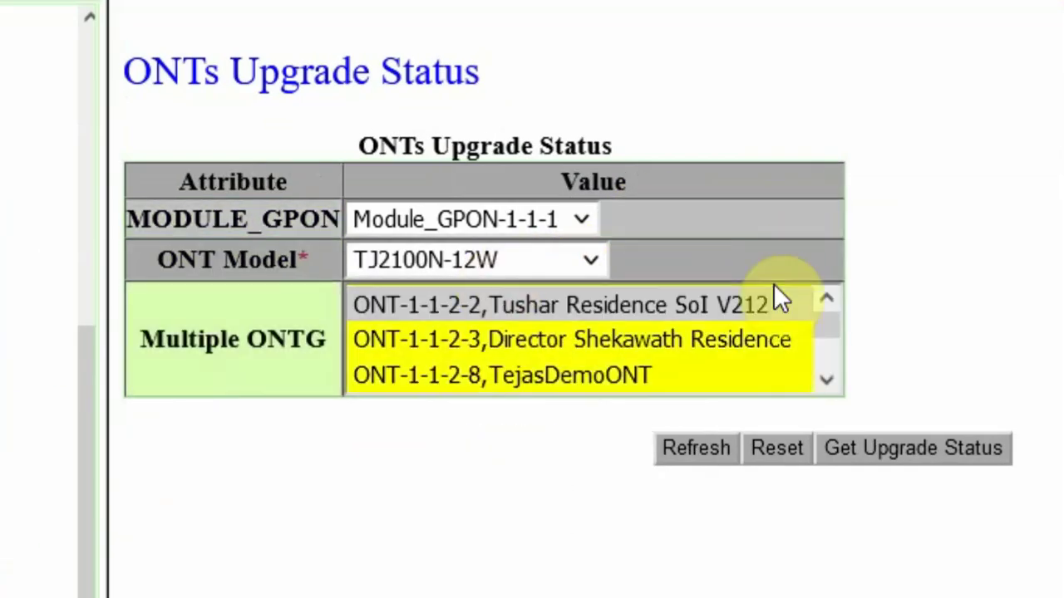
left_click(824, 378)
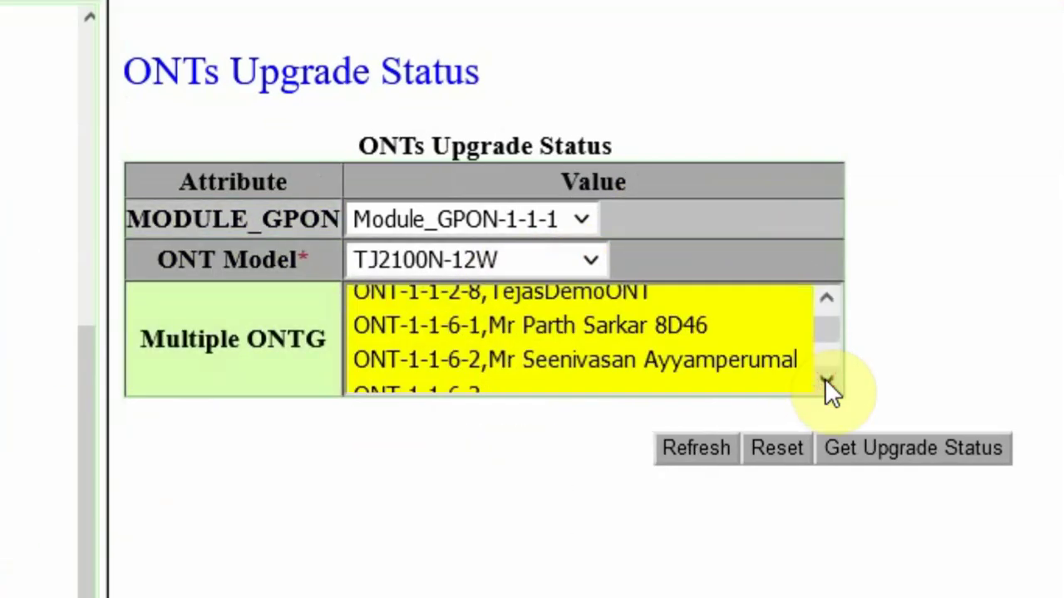
left_click_drag(834, 340, 834, 301)
left_click(827, 298)
left_click(555, 376)
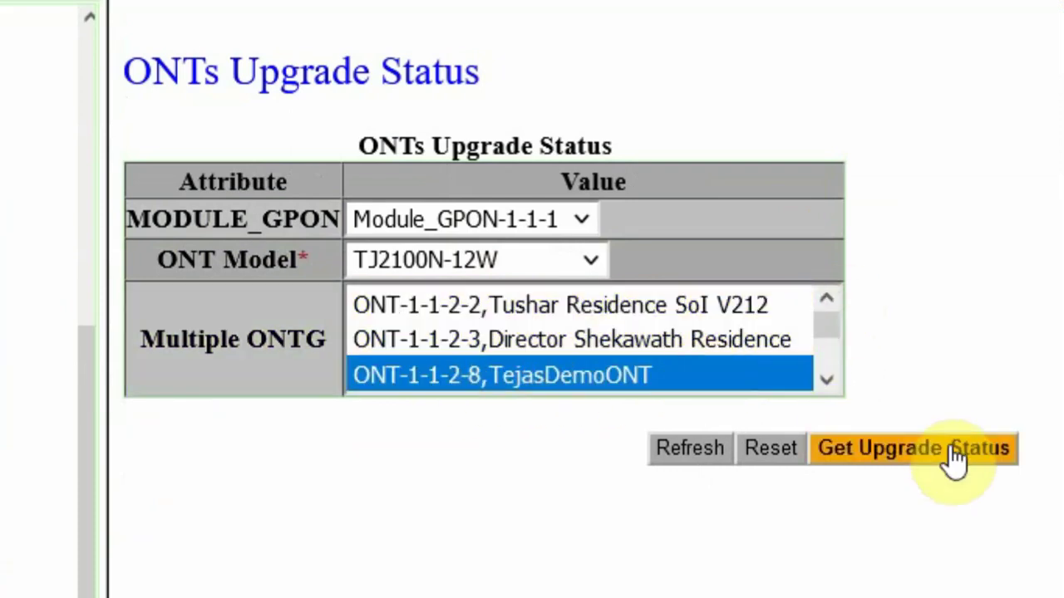
left_click(948, 447)
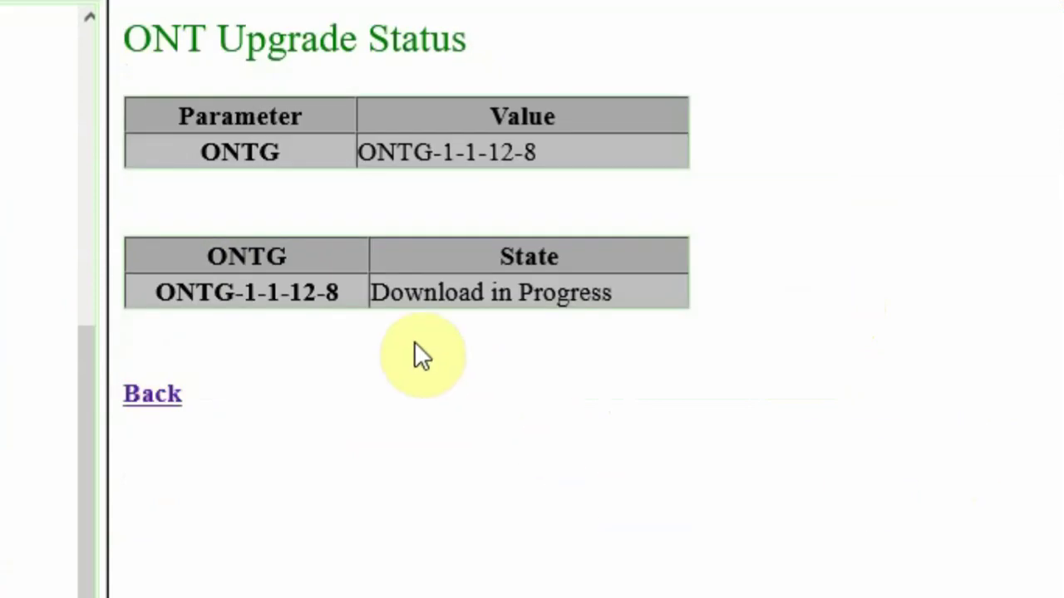
Watch the ONTG-1-1-12-8 state change from Download in Progress to Activate in Progress.
left_click_drag(372, 292, 578, 293)
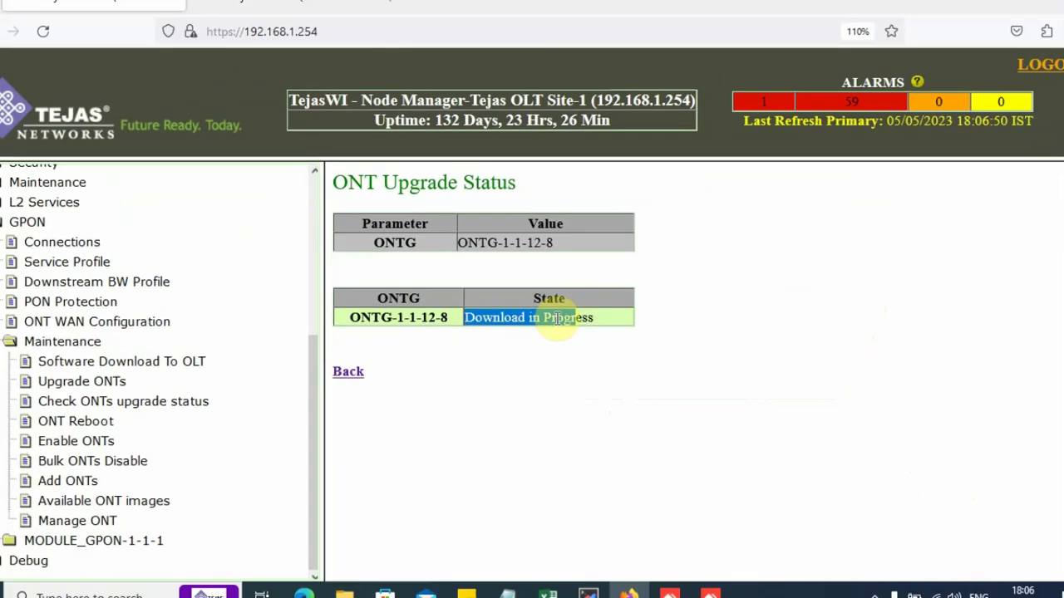
left_click(544, 397)
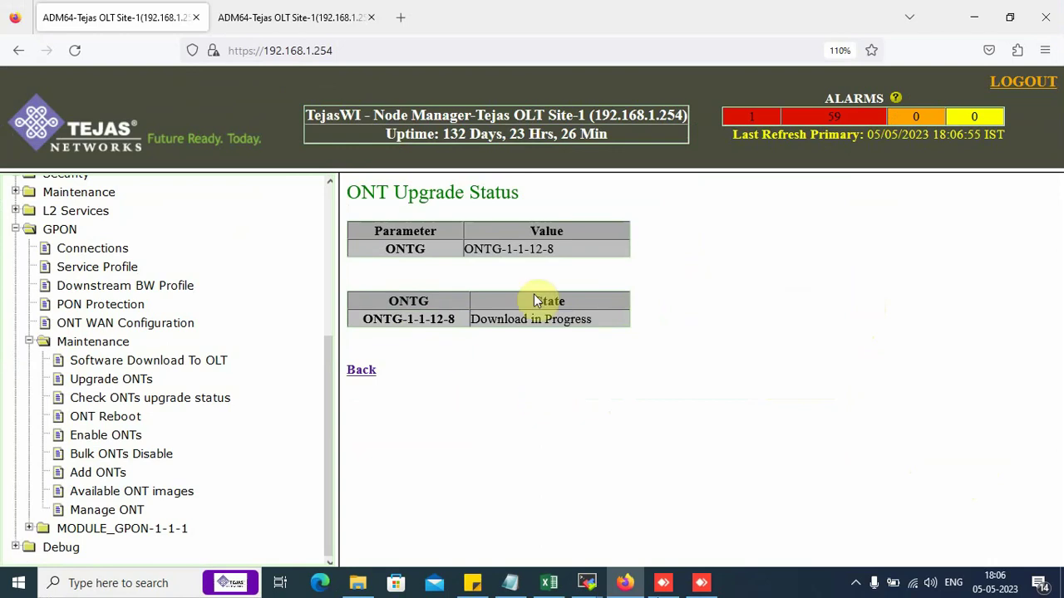
left_click(296, 23)
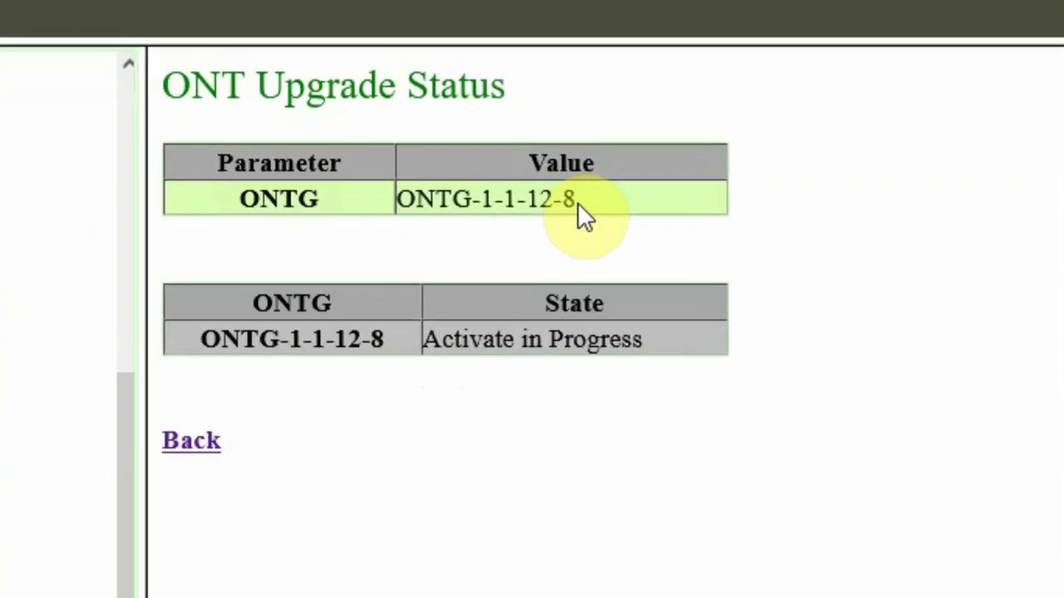
left_click_drag(169, 89, 527, 114)
left_click(426, 341)
left_click_drag(427, 341, 634, 352)
left_click(628, 442)
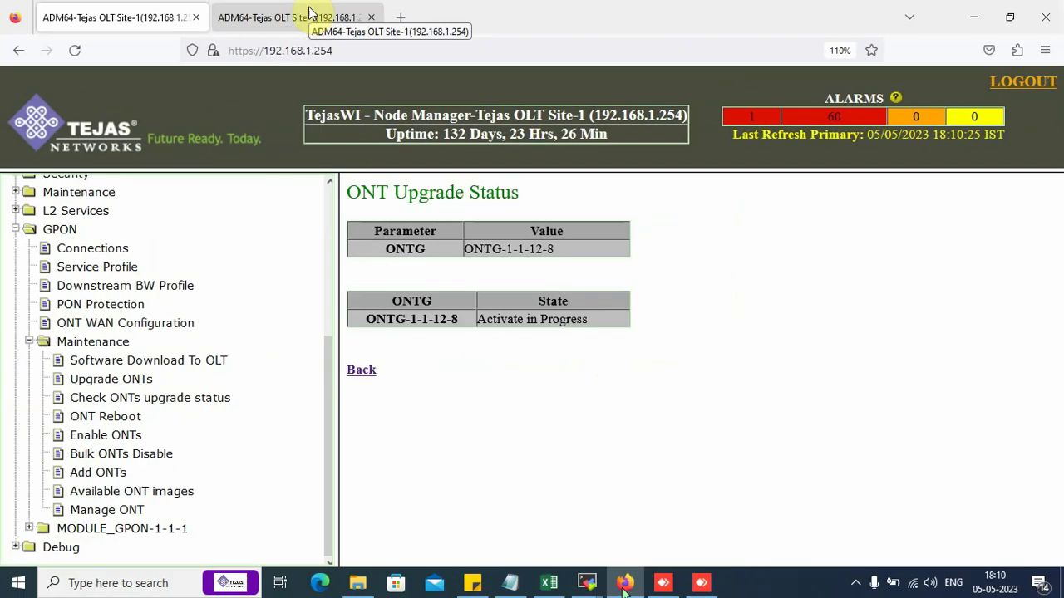
Reload the ONT list twice until ONT-1-1-2-8 shows Activated and Ready again.
left_click(309, 12)
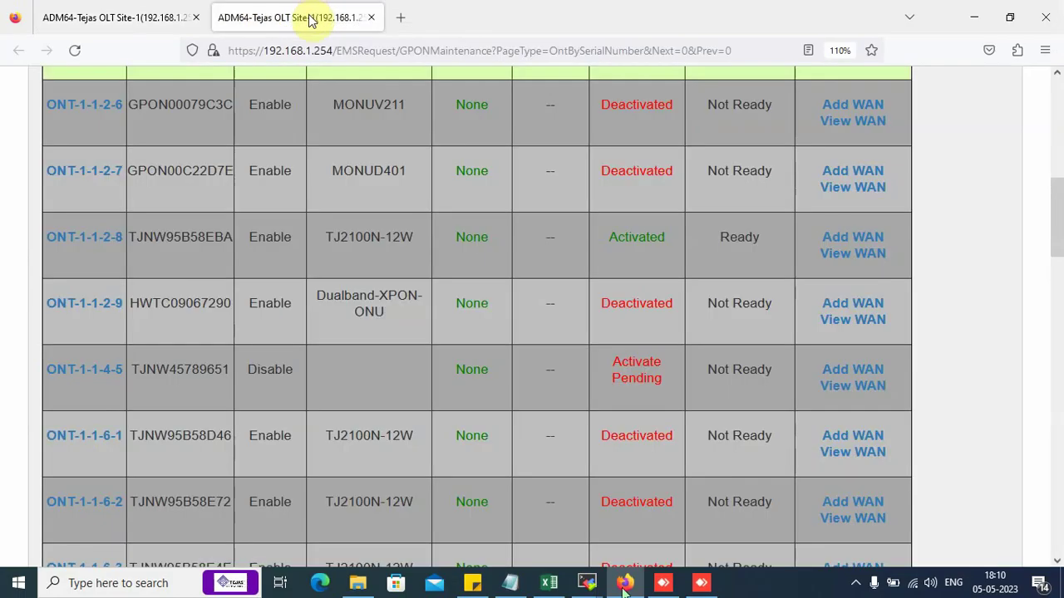
left_click(84, 52)
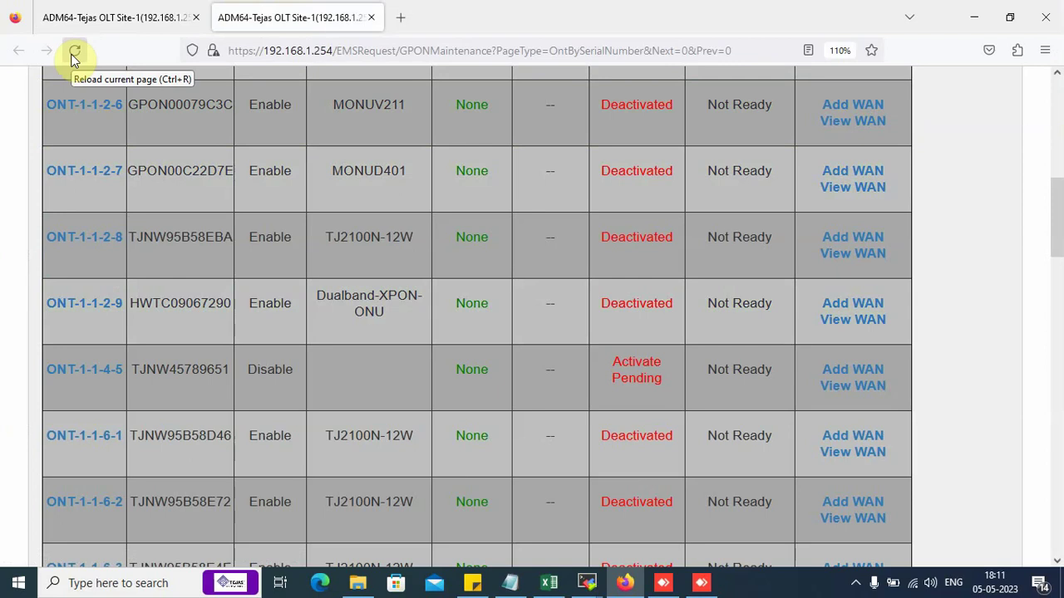
left_click(73, 53)
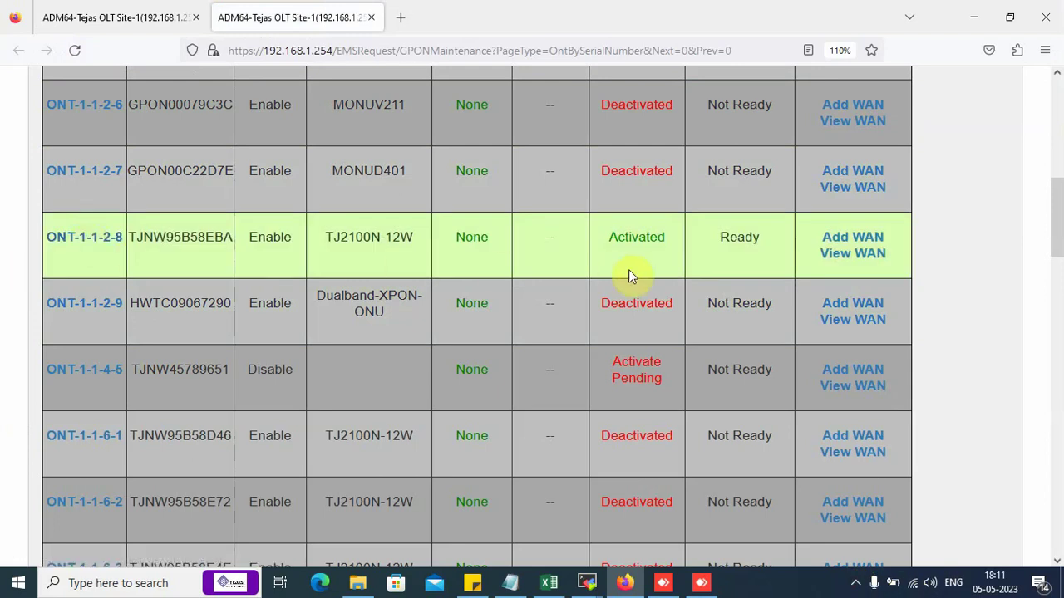
scroll(133, 264, "up", 7)
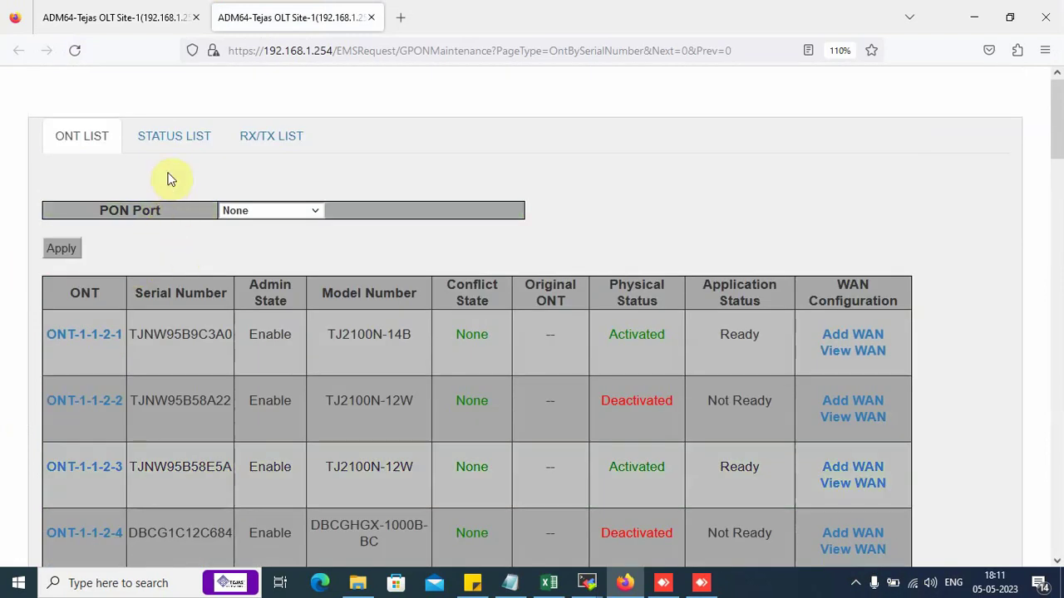
Verify ONT-1-1-2-8 shows software version 2.3.4.62 in the status list view.
left_click(90, 119)
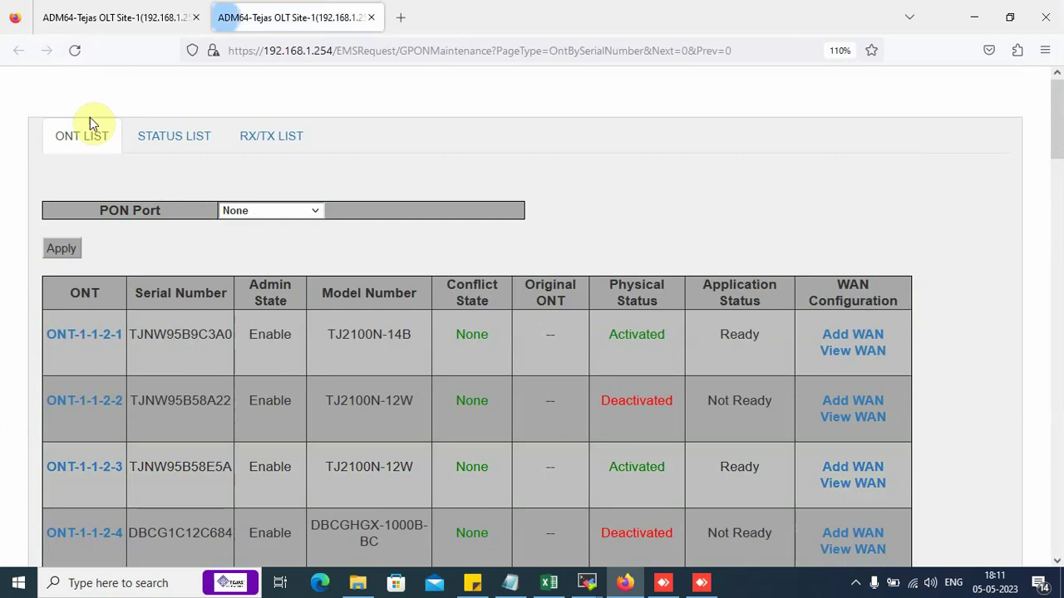
left_click(167, 143)
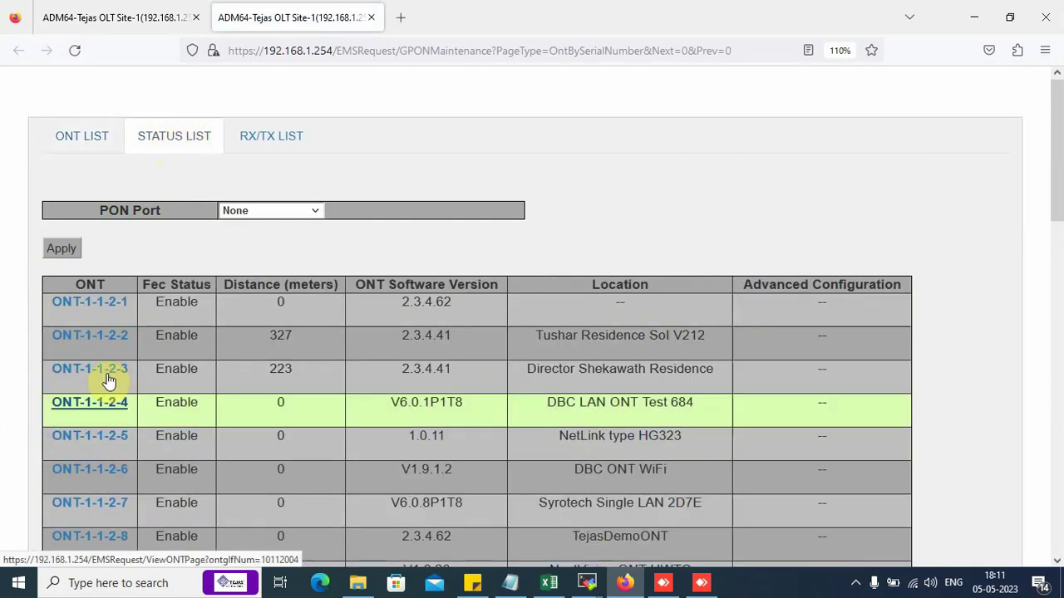
scroll(109, 453, "down", 2)
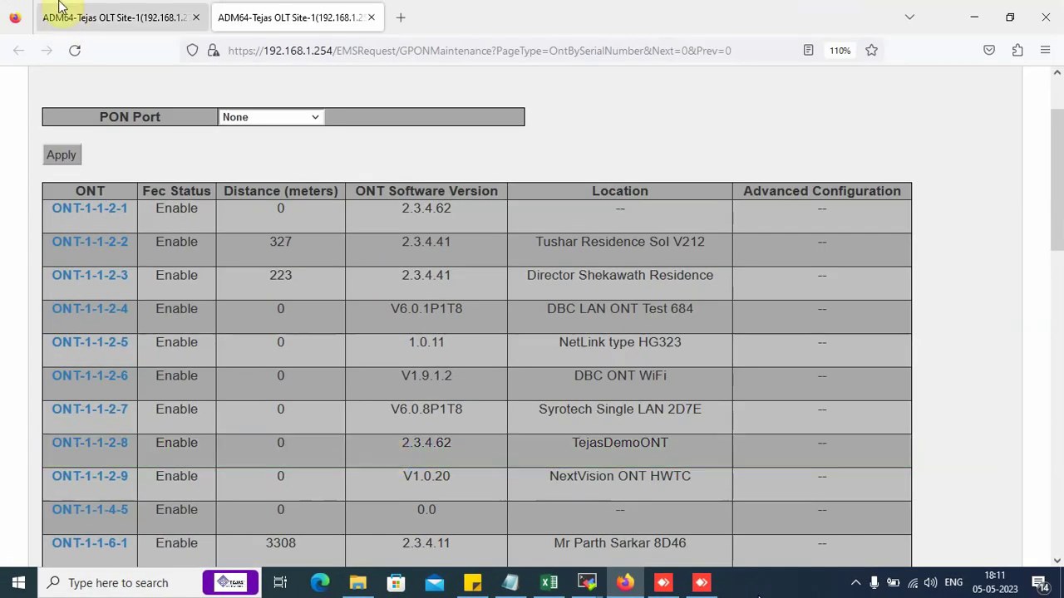
left_click(58, 8)
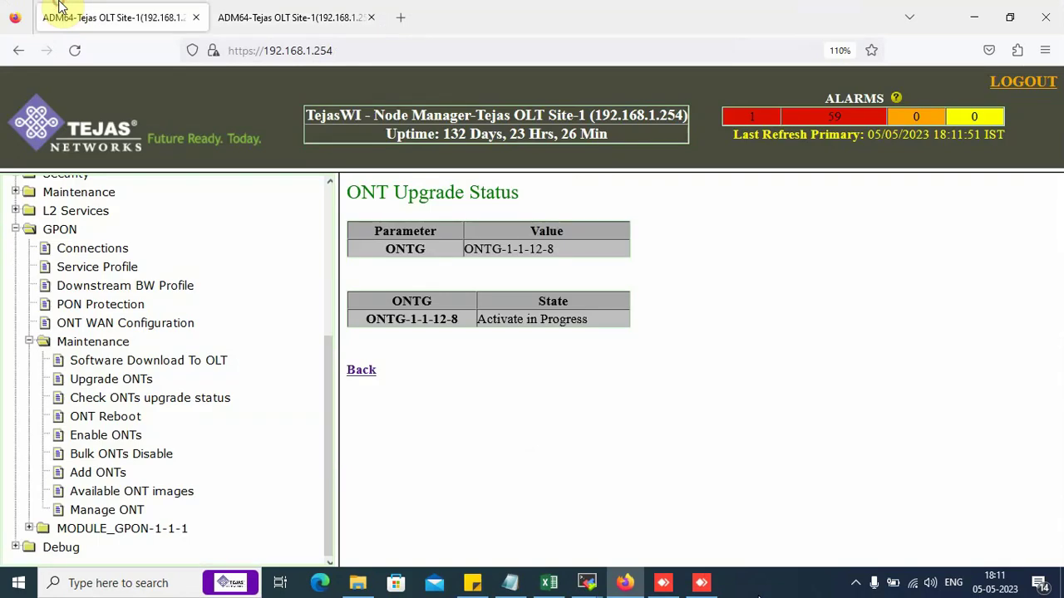
Recheck the upgrade status for ONT-1-1-2-8, model TJ2100N-12W, now reporting Download Complete.
left_click(95, 251)
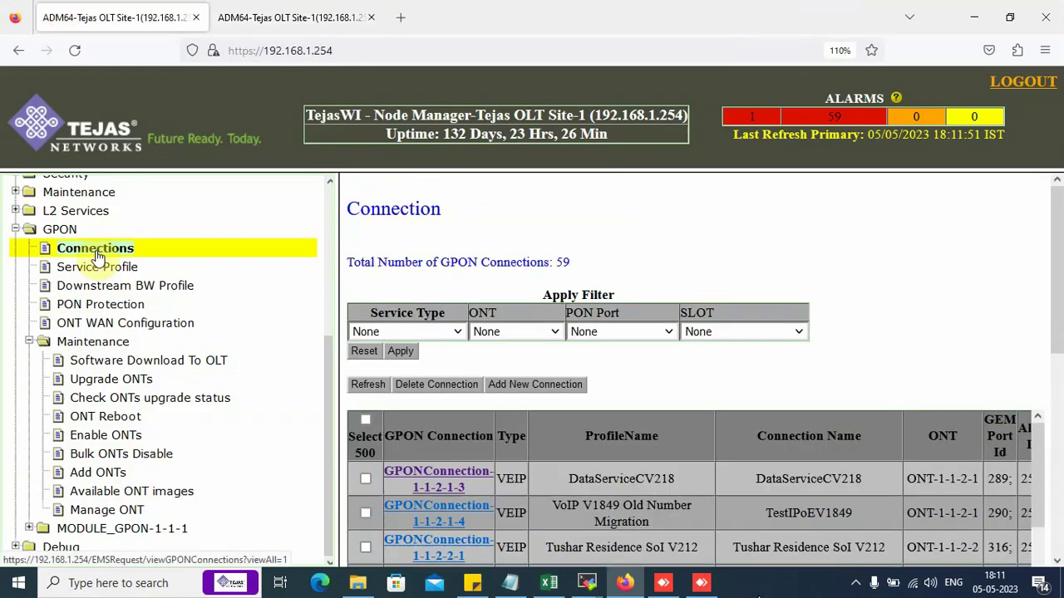
left_click(89, 402)
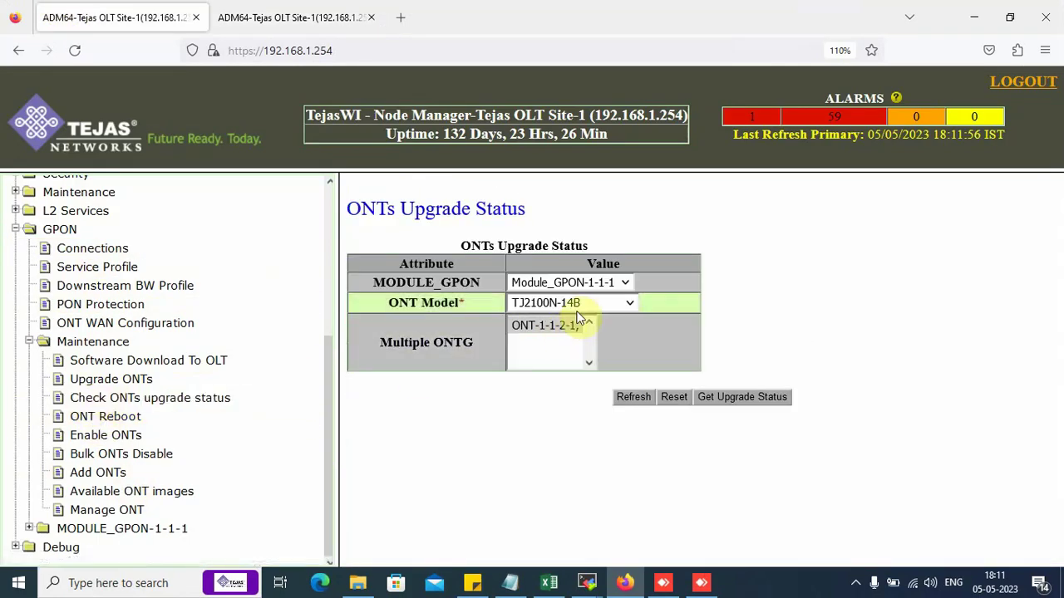
left_click(586, 304)
left_click(573, 353)
left_click(597, 348)
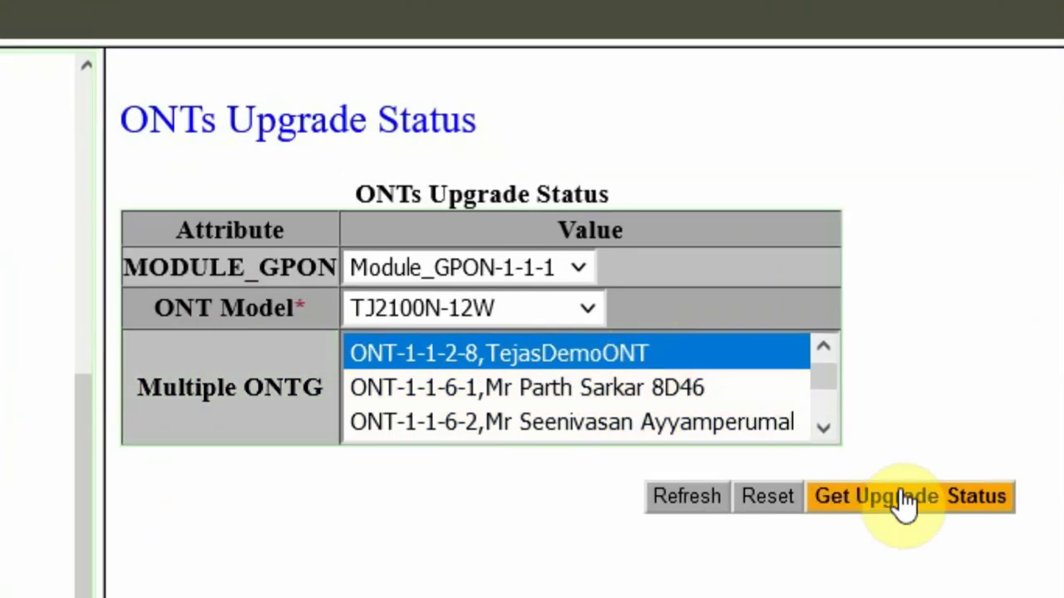
left_click(904, 498)
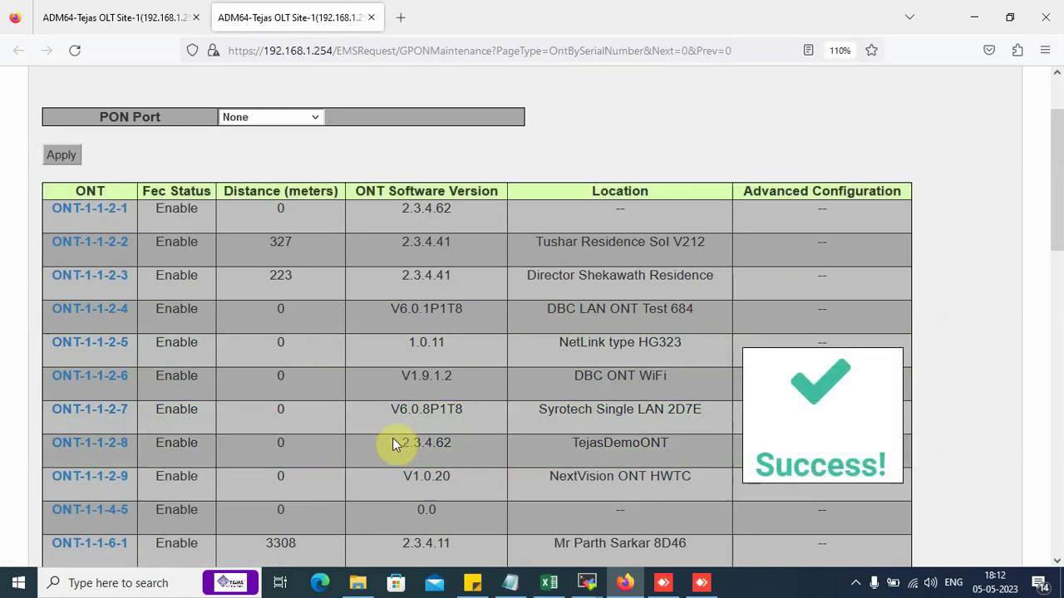
left_click(165, 10)
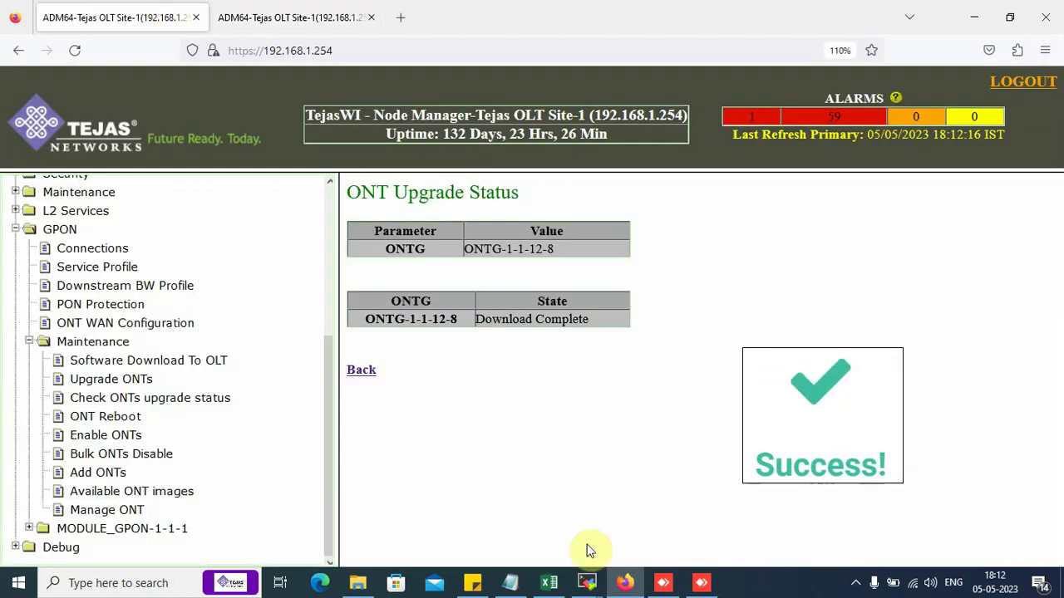
Bring up the Notepad upgrade notes and look over their title heading.
left_click(510, 582)
left_click_drag(9, 69, 910, 98)
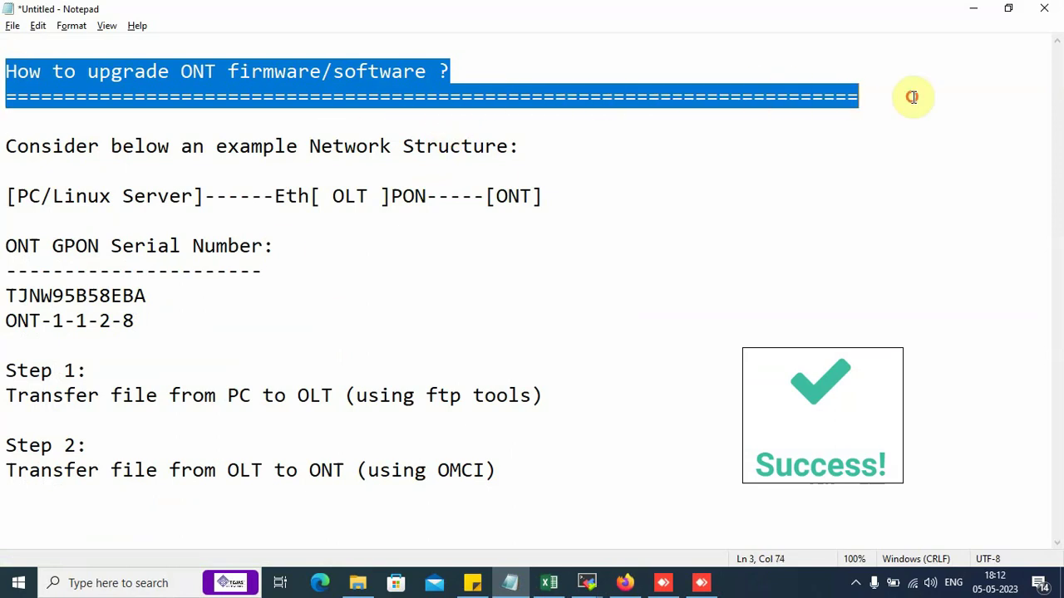
left_click(145, 225)
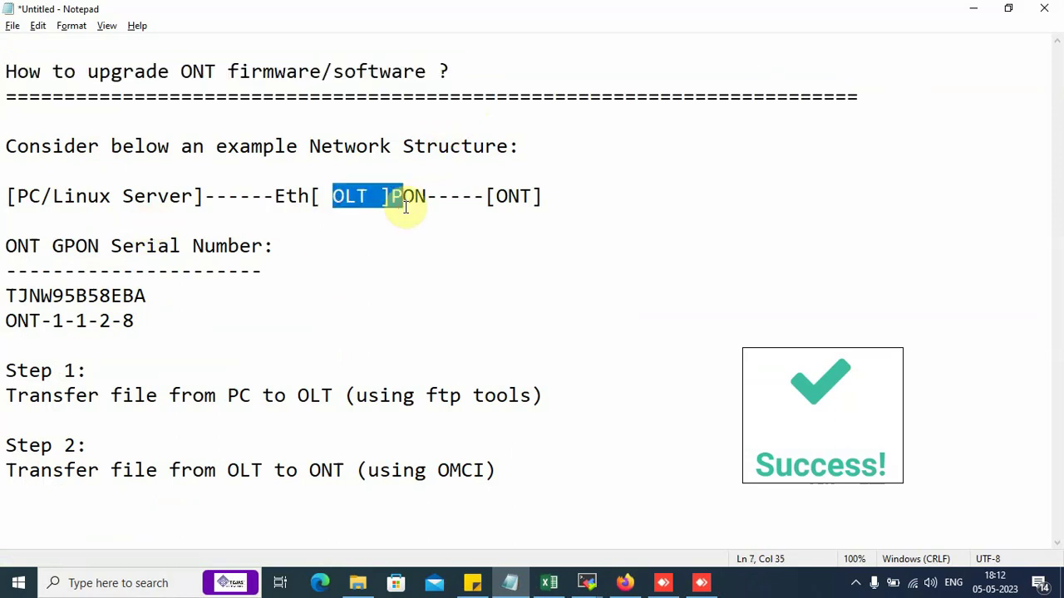